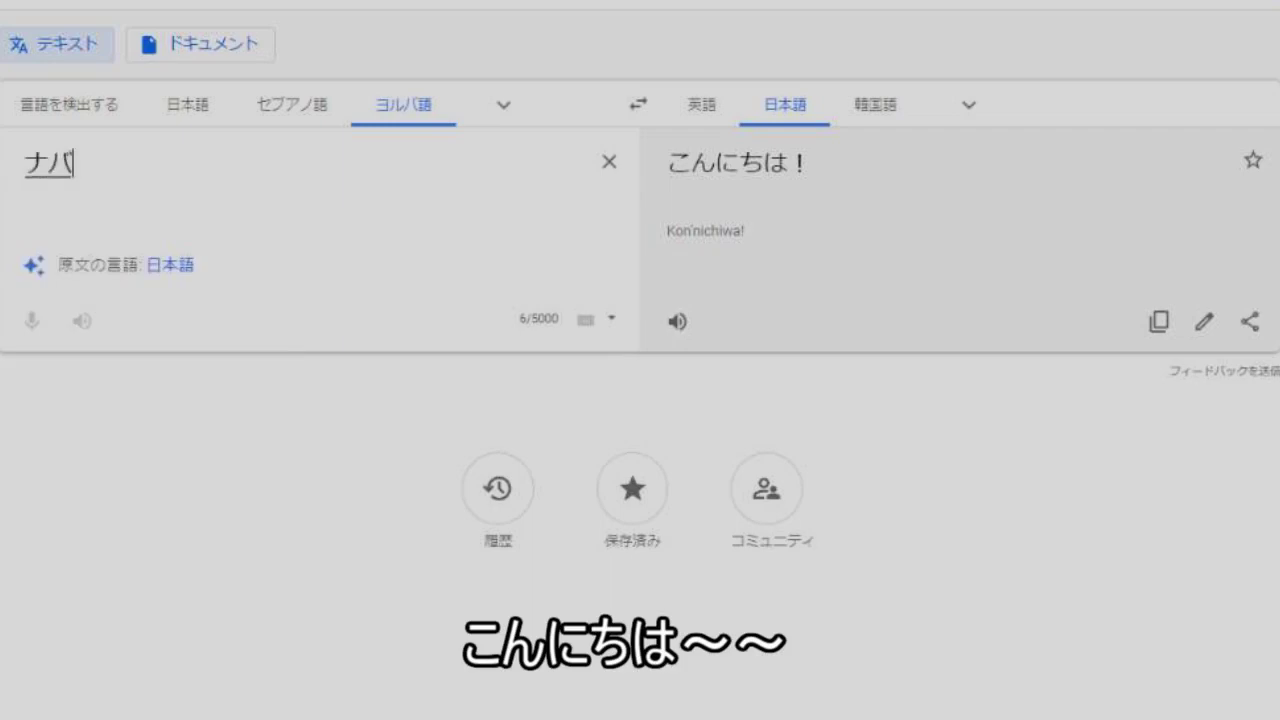
- Complete the self-introduction in the Yoruba source text with "です！" and play the Japanese translation aloud
text(desu!)
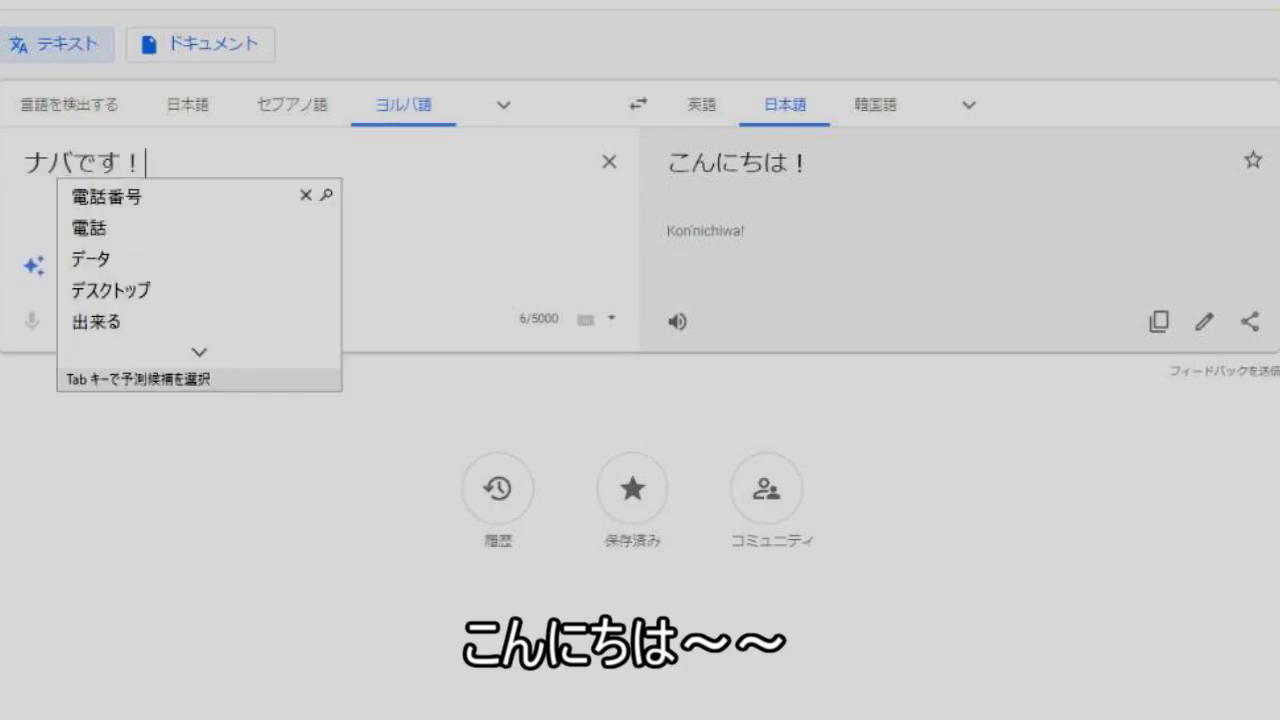
key(Return)
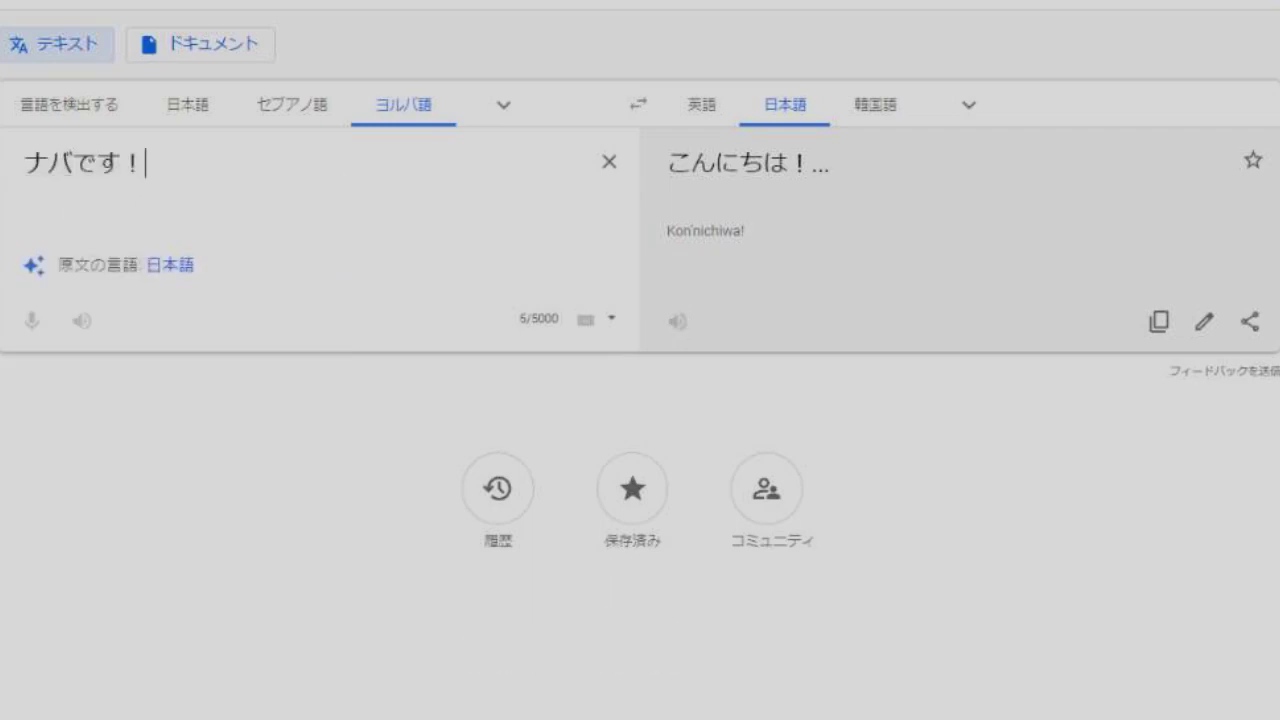
click(678, 321)
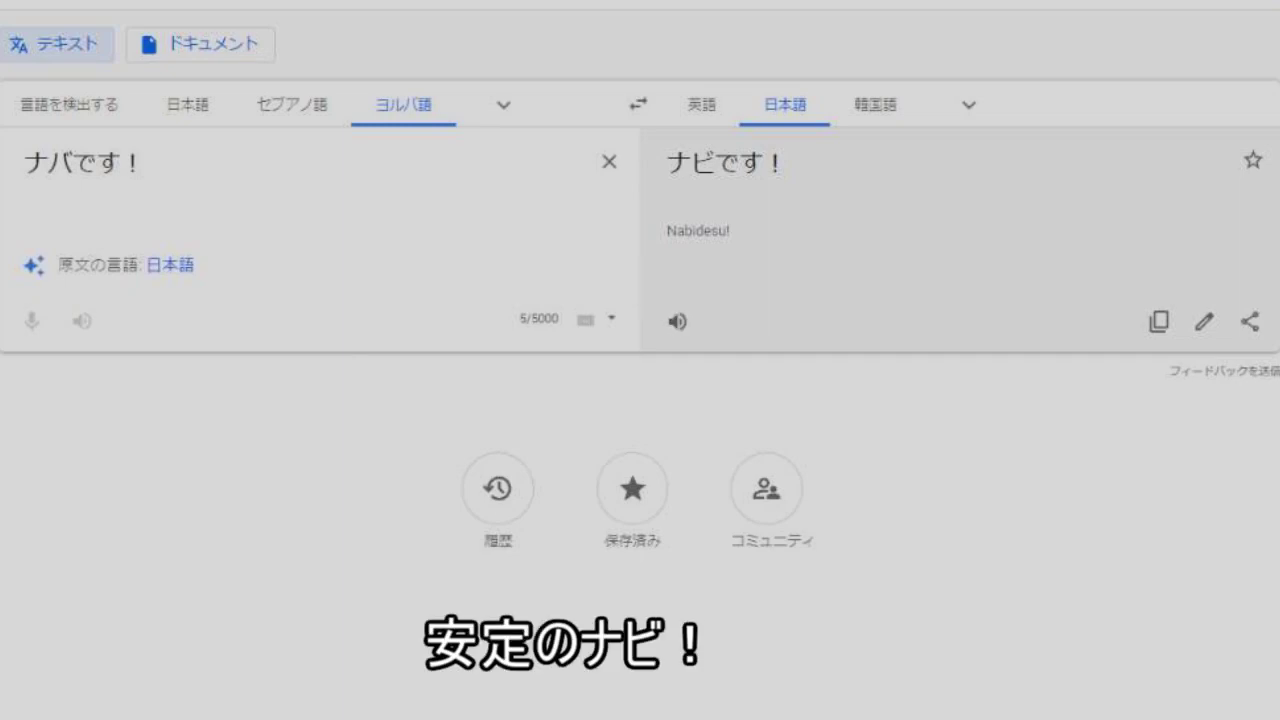
click(678, 321)
- Replace the source text with "今日はですね～＾" and listen to the Japanese translation twice
key(ctrl+a)
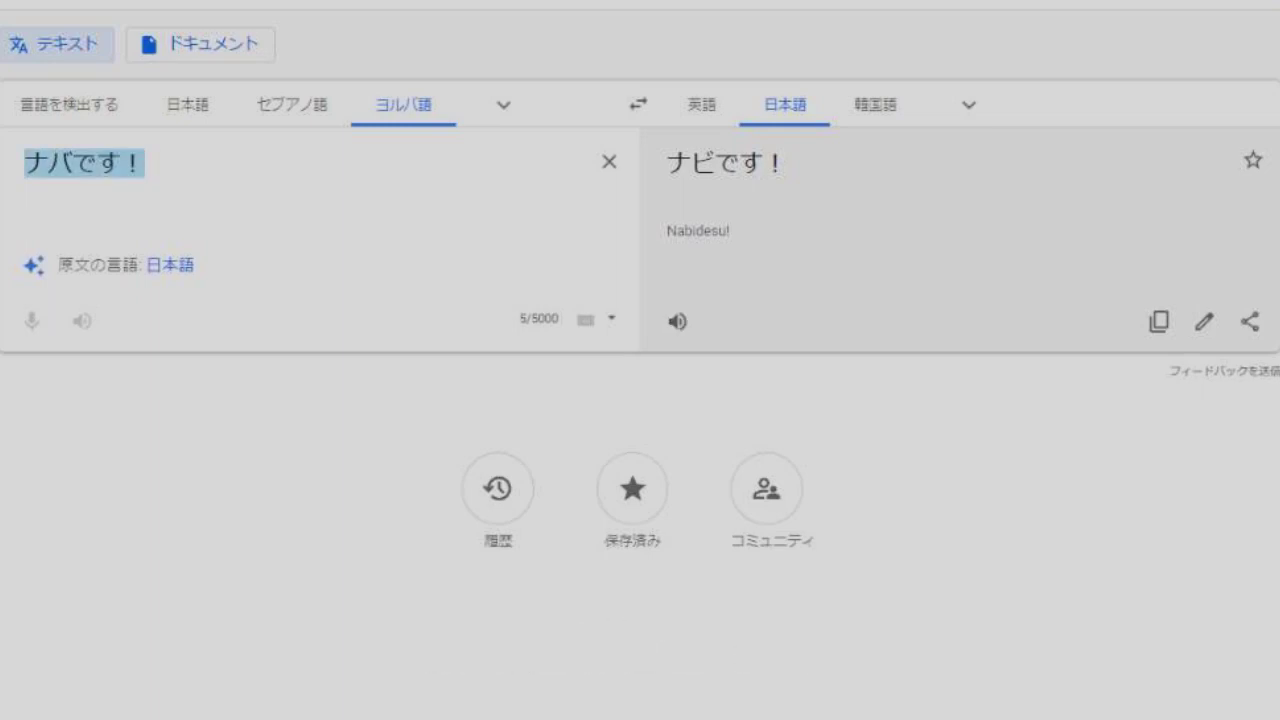
text(kyouhadesu)
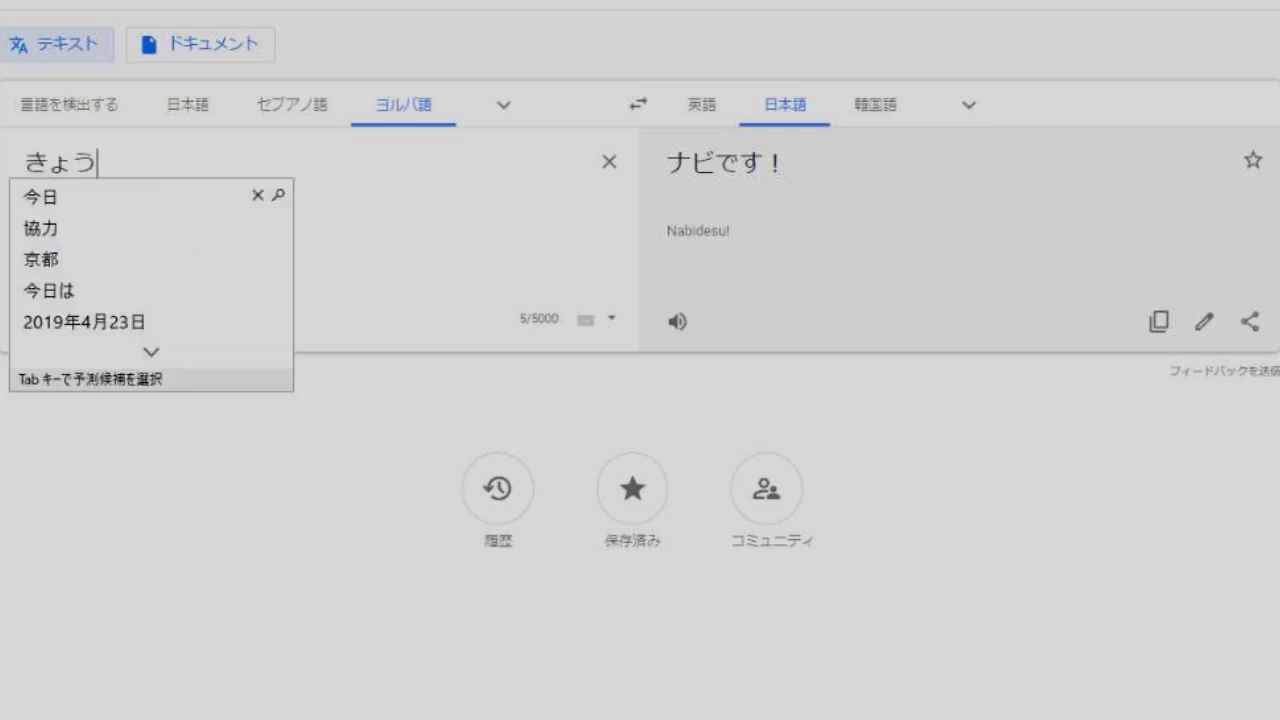
text(ne)
key(space)
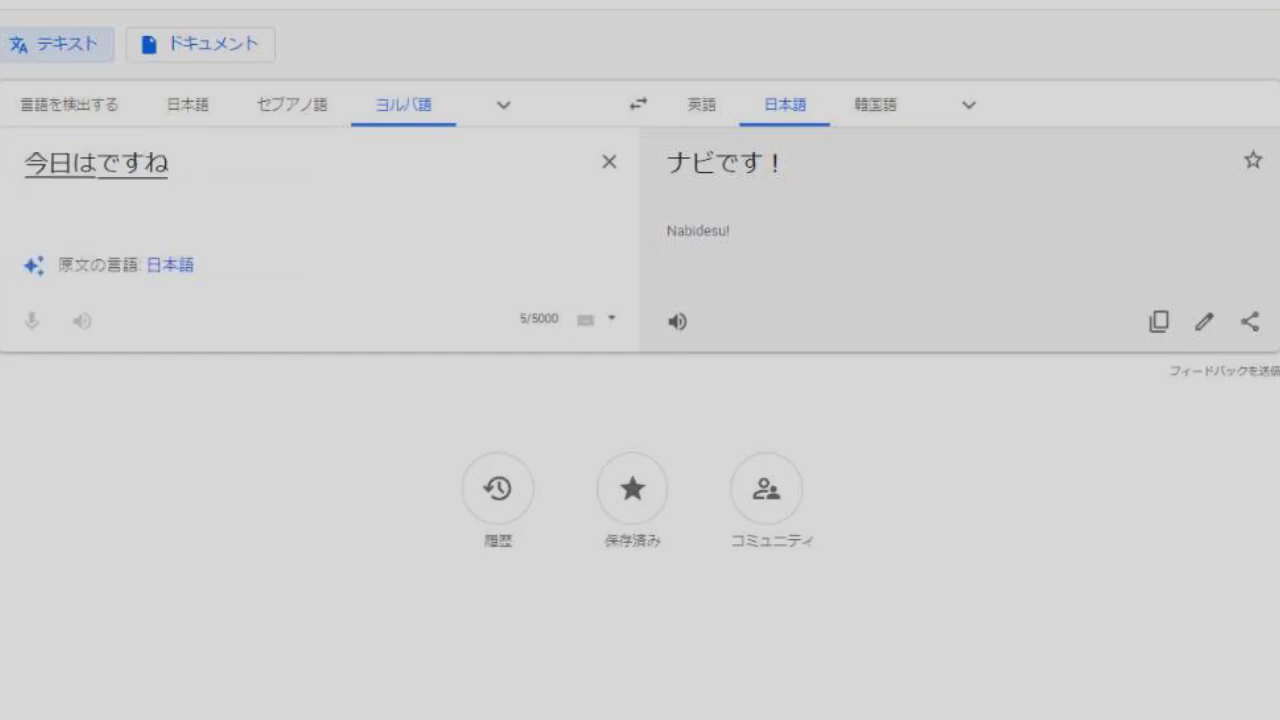
text(~^)
key(Return)
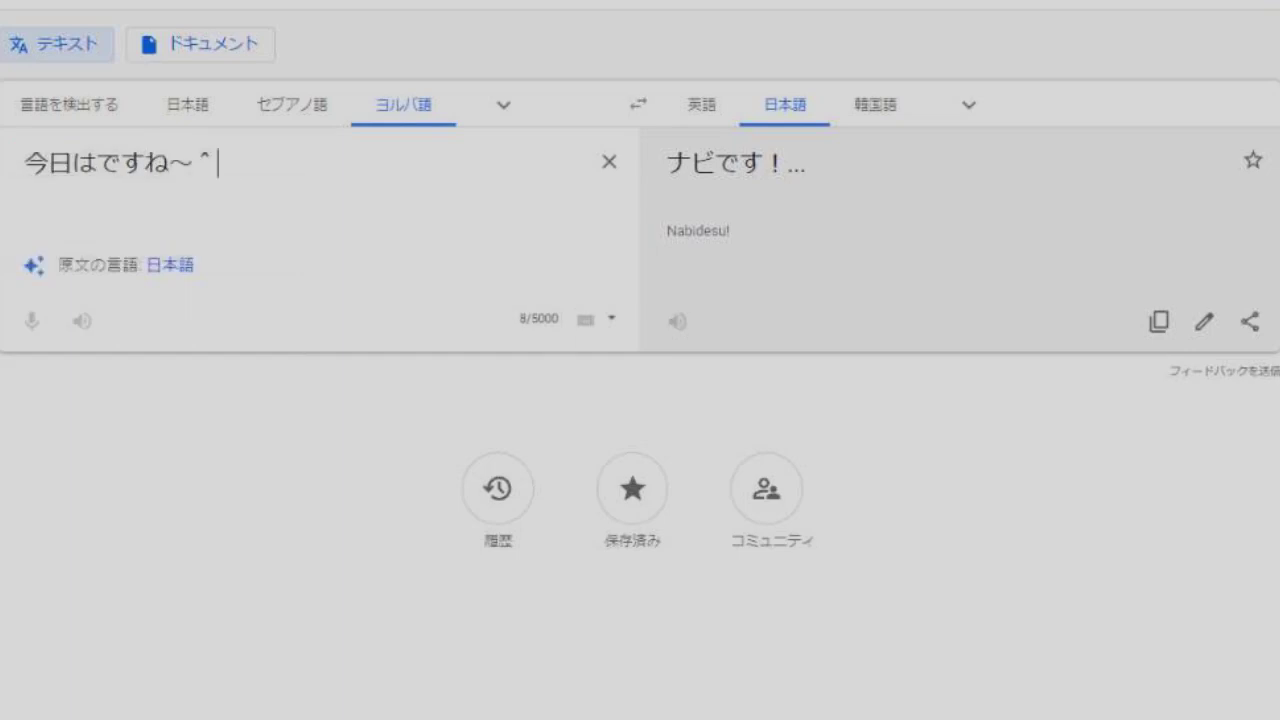
click(677, 321)
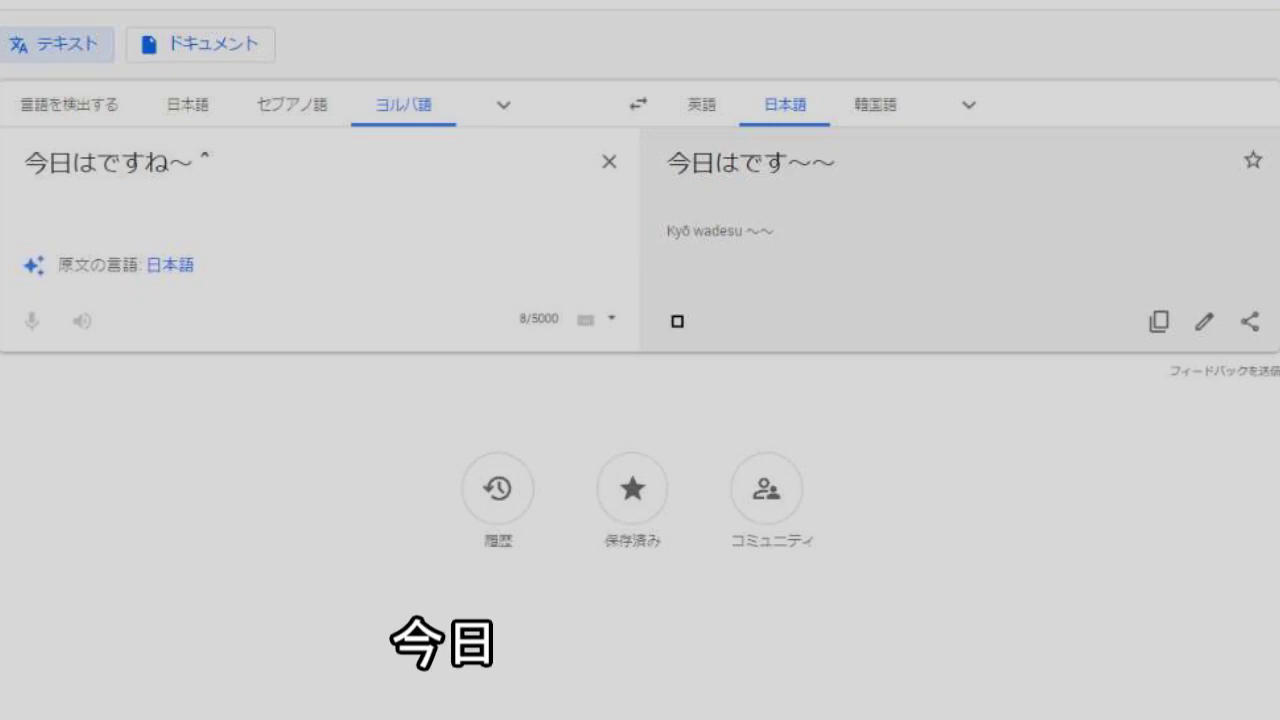
drag(217, 163, 97, 163)
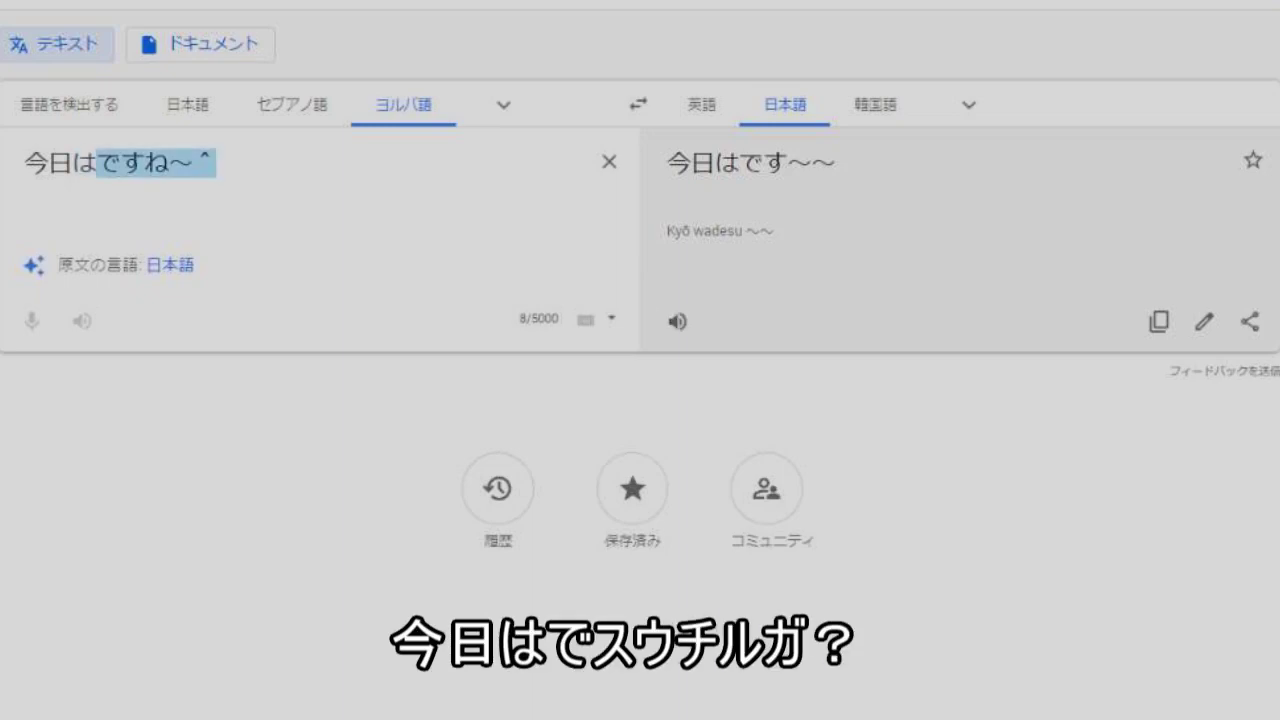
click(677, 321)
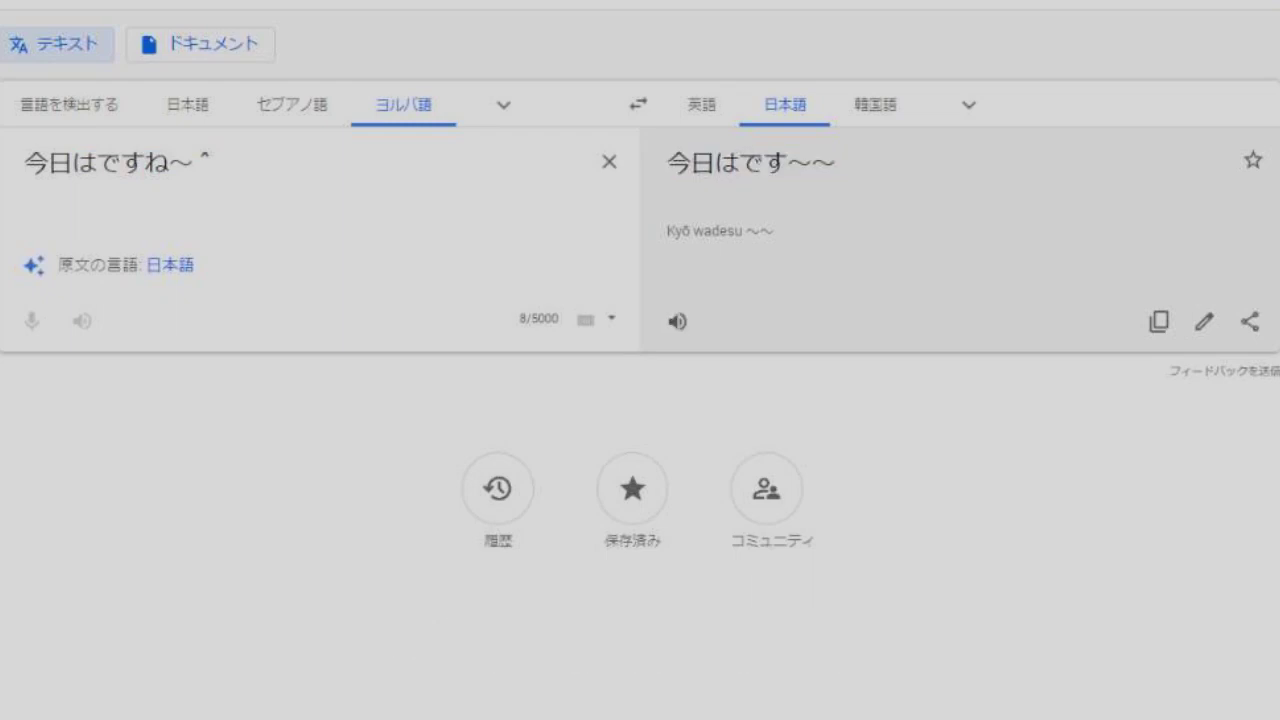
- Clear the source text, enter "NHKを" instead and play its Japanese translation aloud
key(BackSpace)
key(BackSpace)
key(BackSpace)
key(BackSpace)
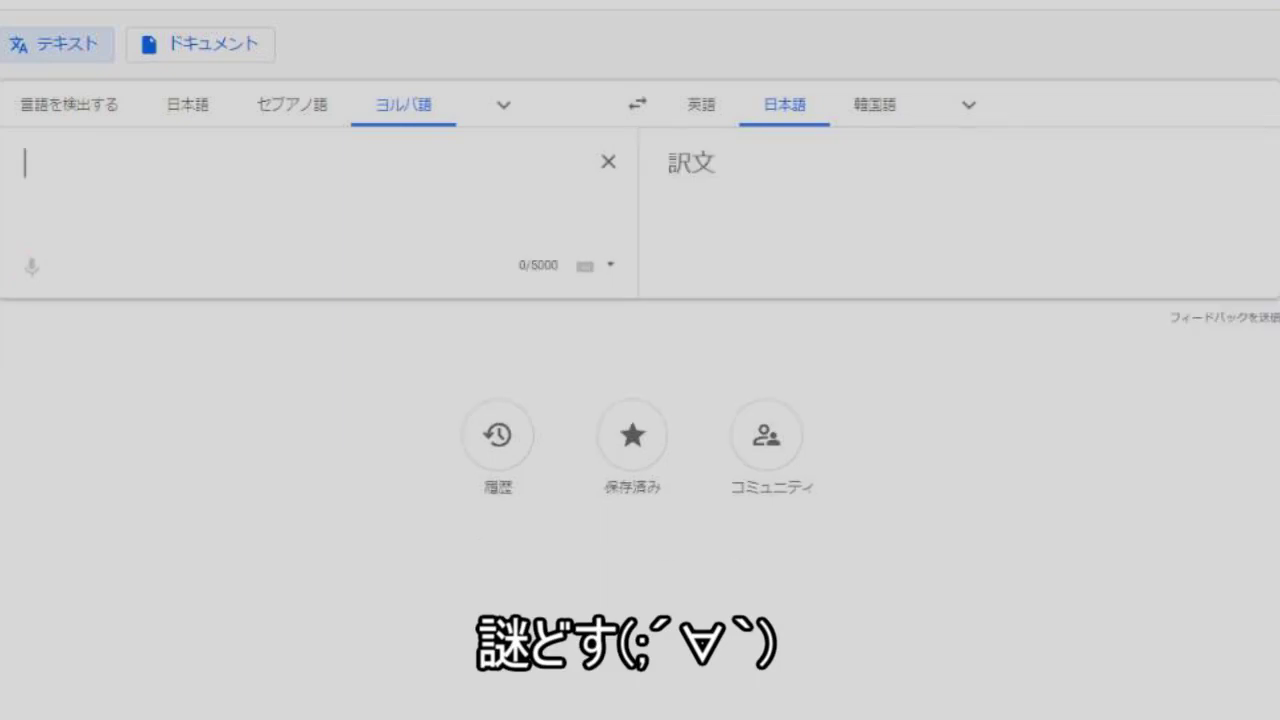
text(NHK)
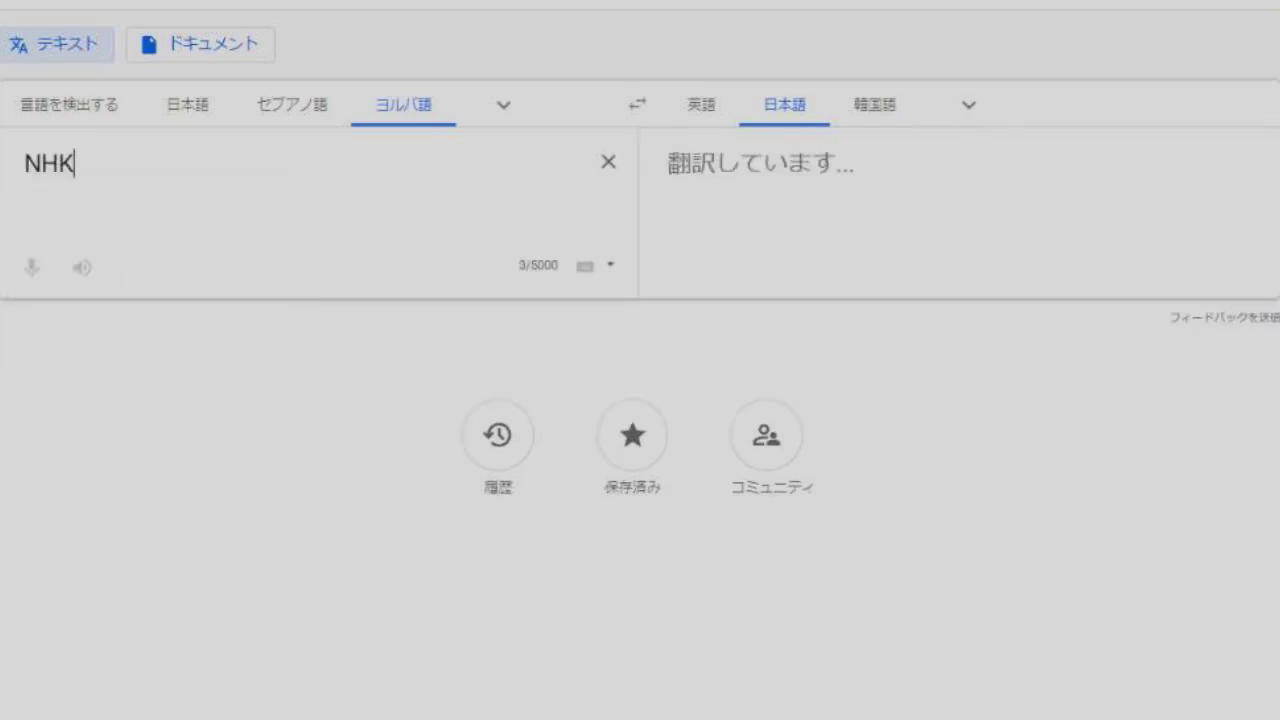
text(を)
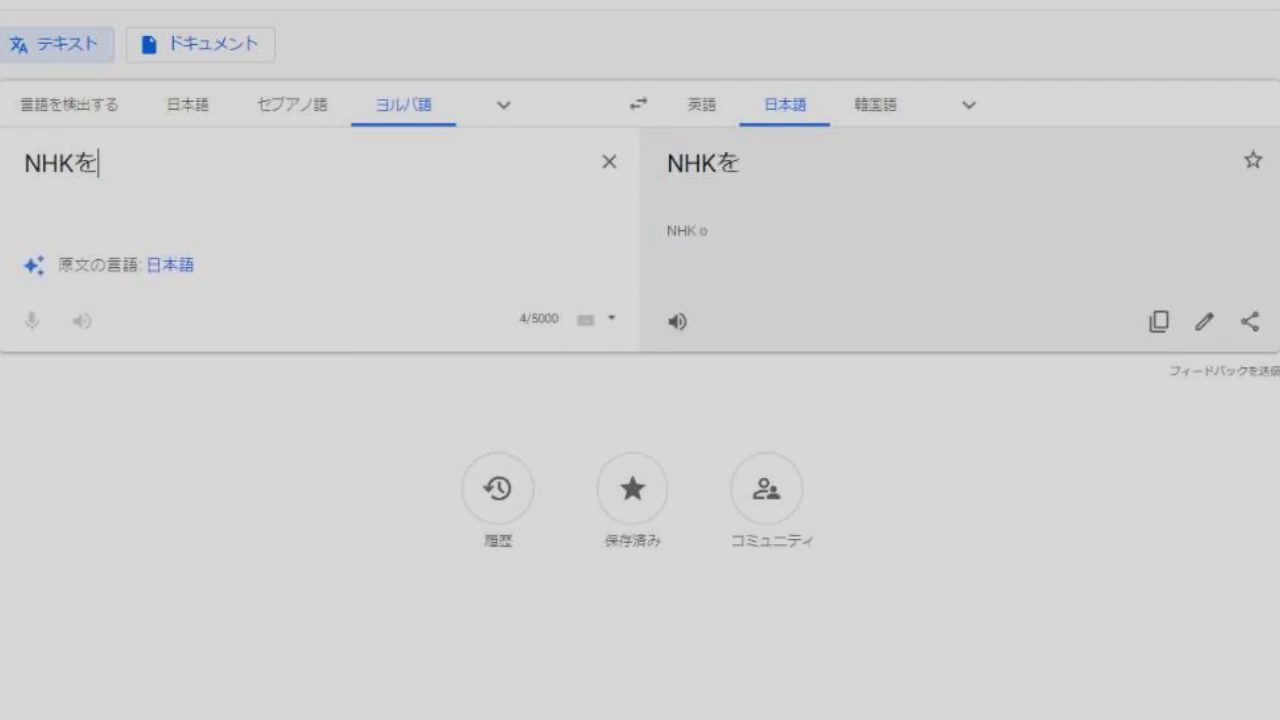
click(677, 321)
- Replace the source text with "翻訳してみたいと思います" and play the Japanese translation aloud
key(ctrl+a)
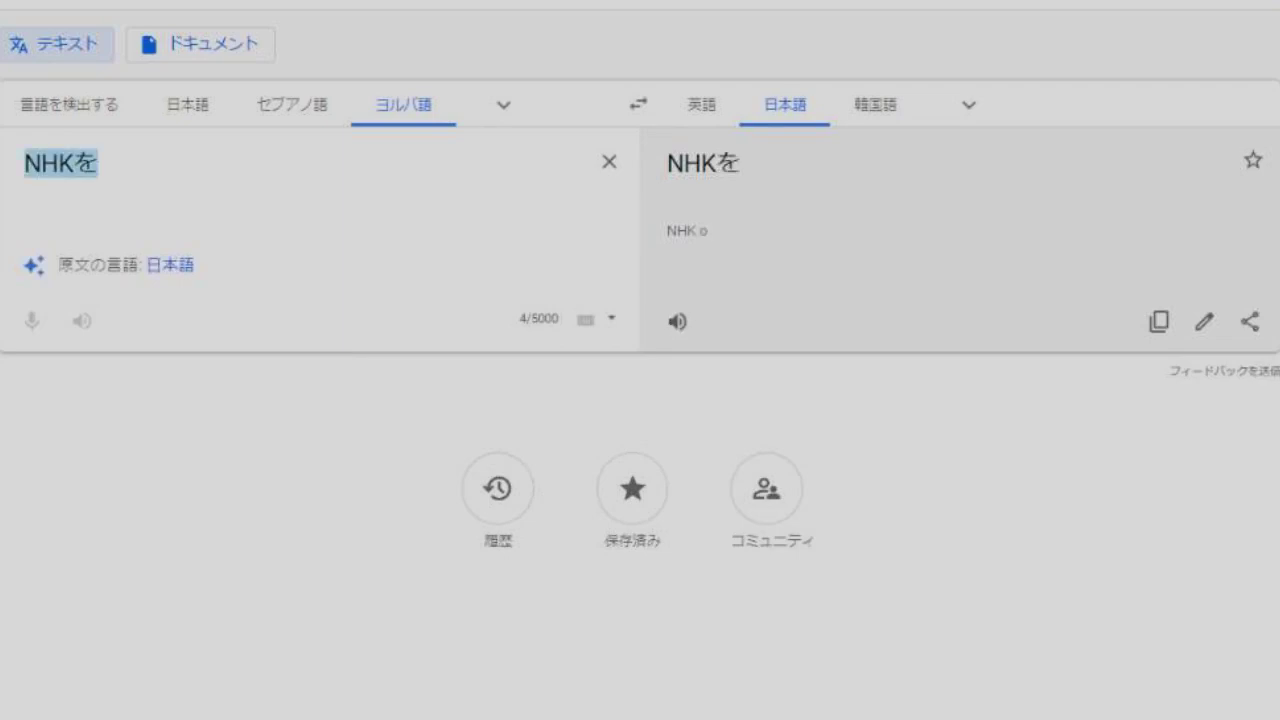
text(翻訳)
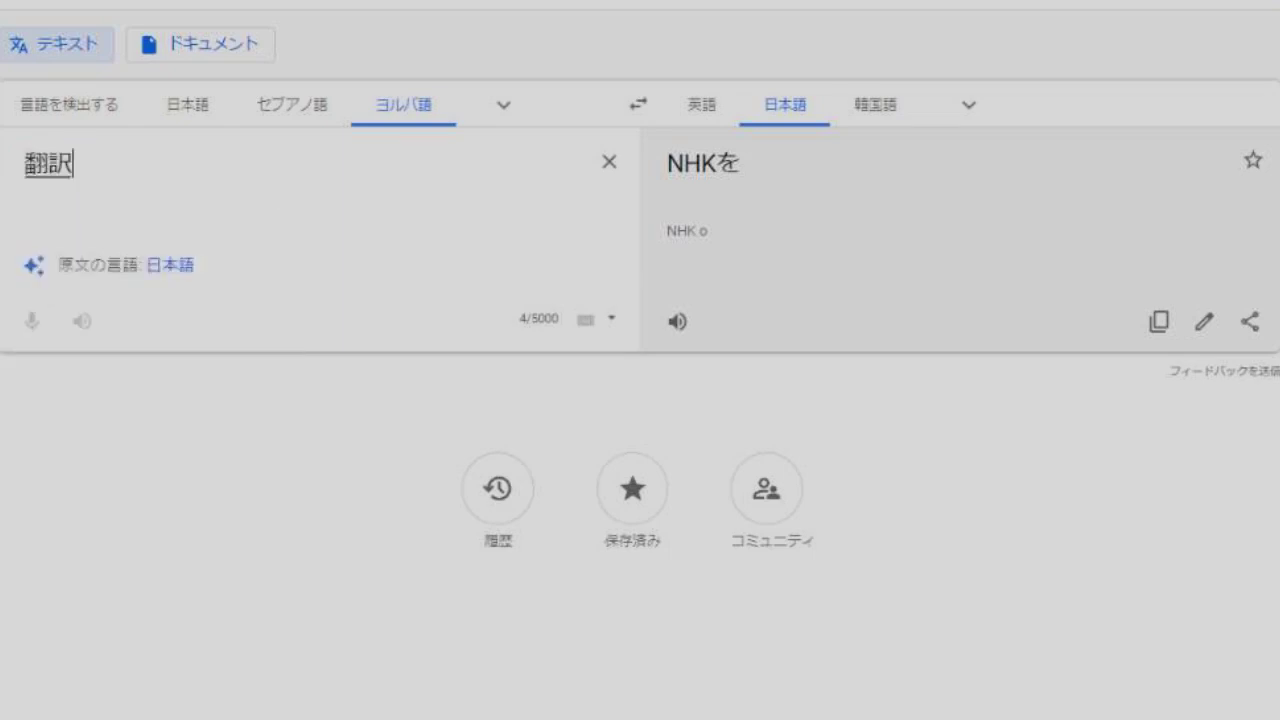
text(してみたいと)
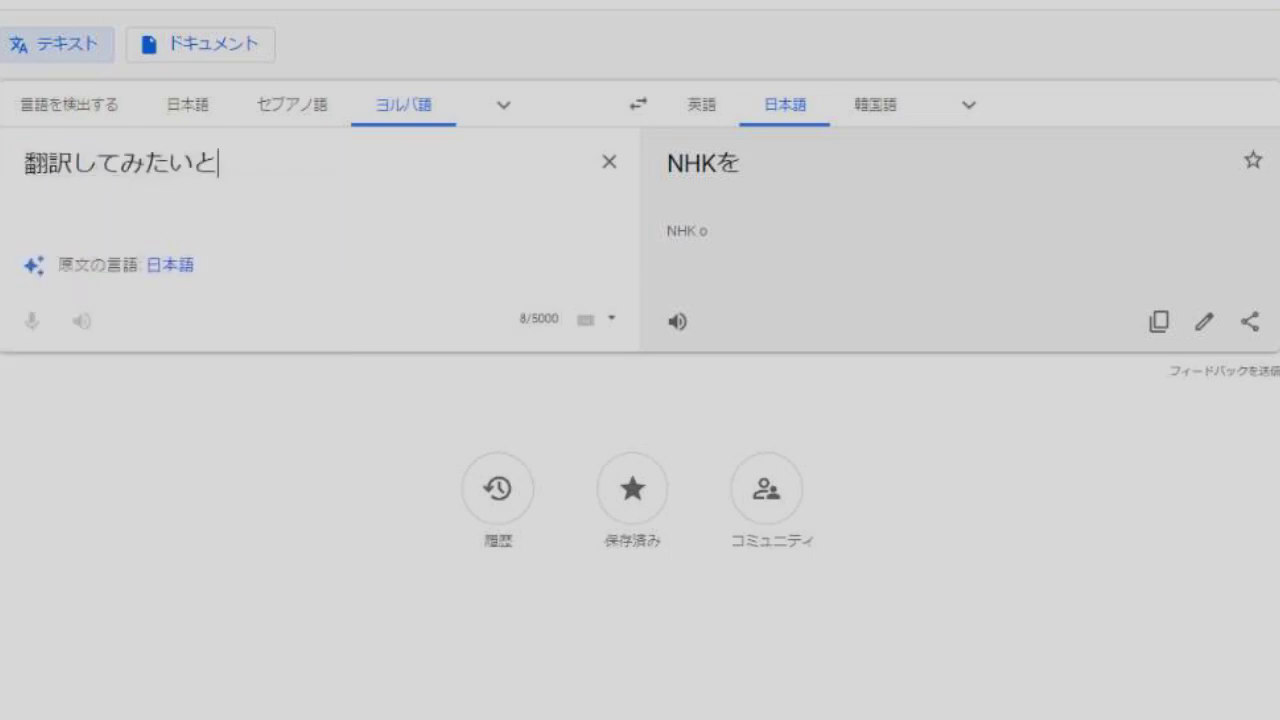
text(おもいm)
key(Tab)
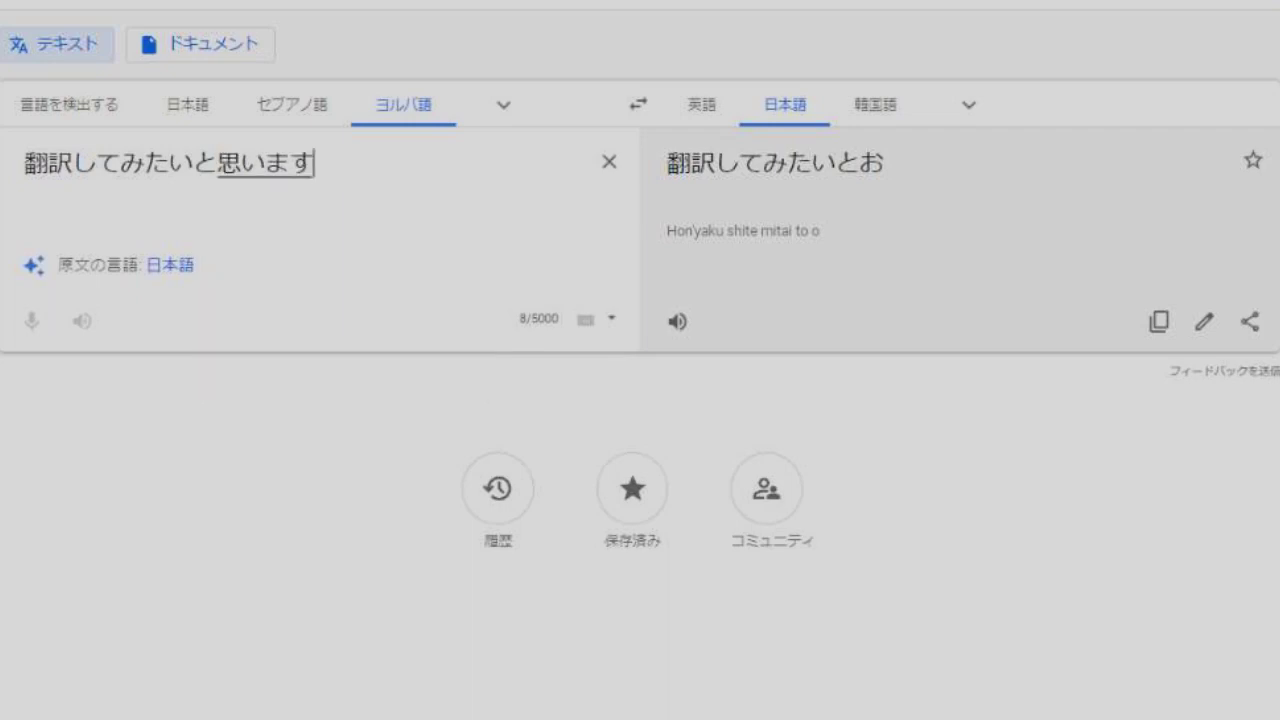
key(Return)
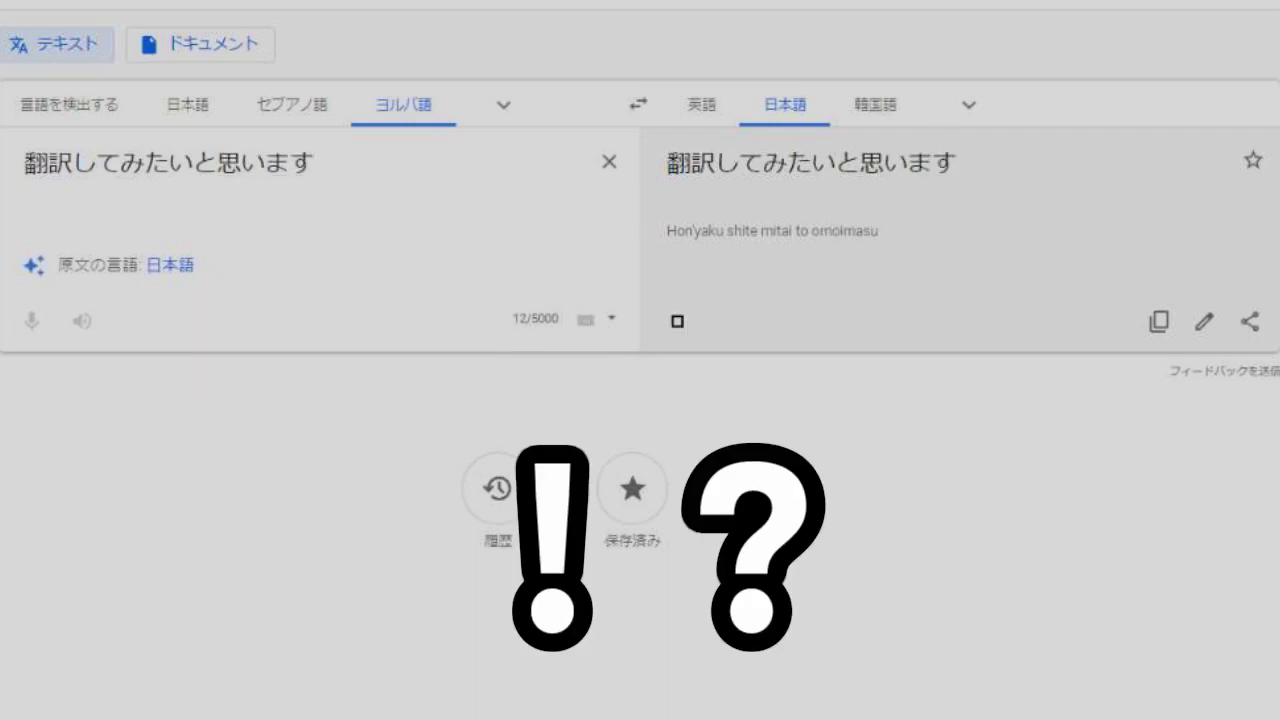
drag(314, 163, 24, 163)
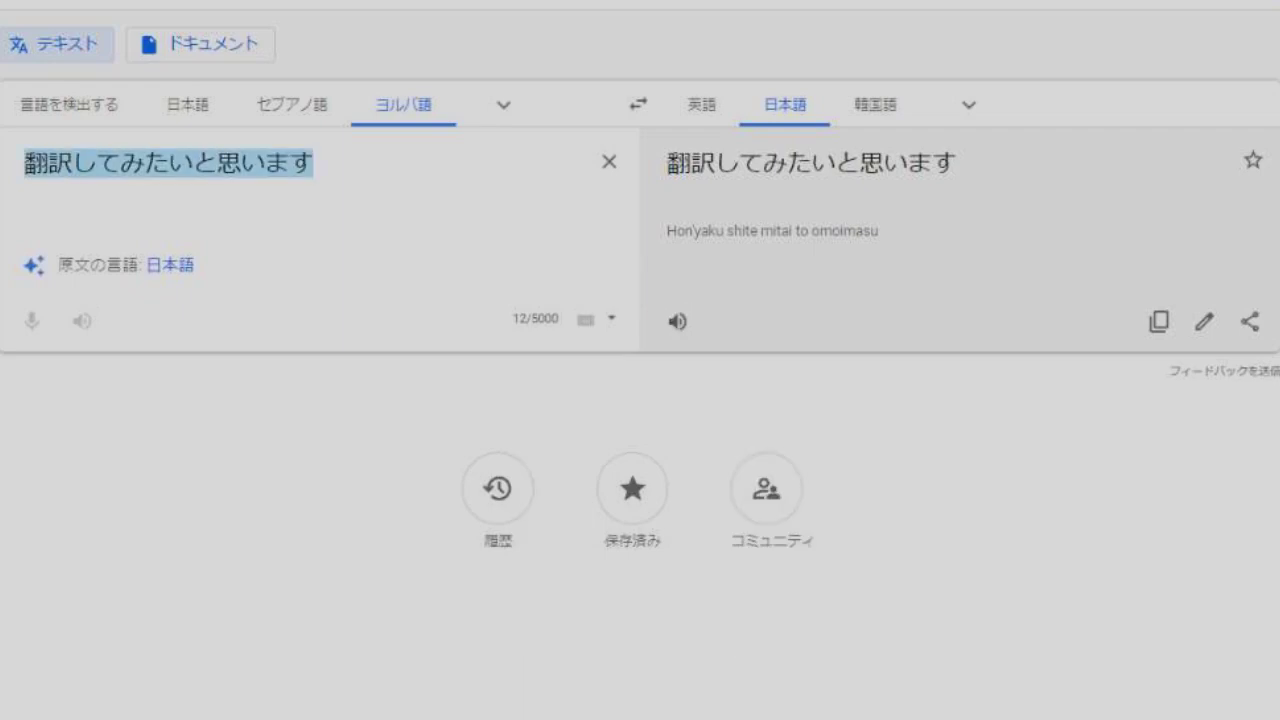
text(are)
key(space)
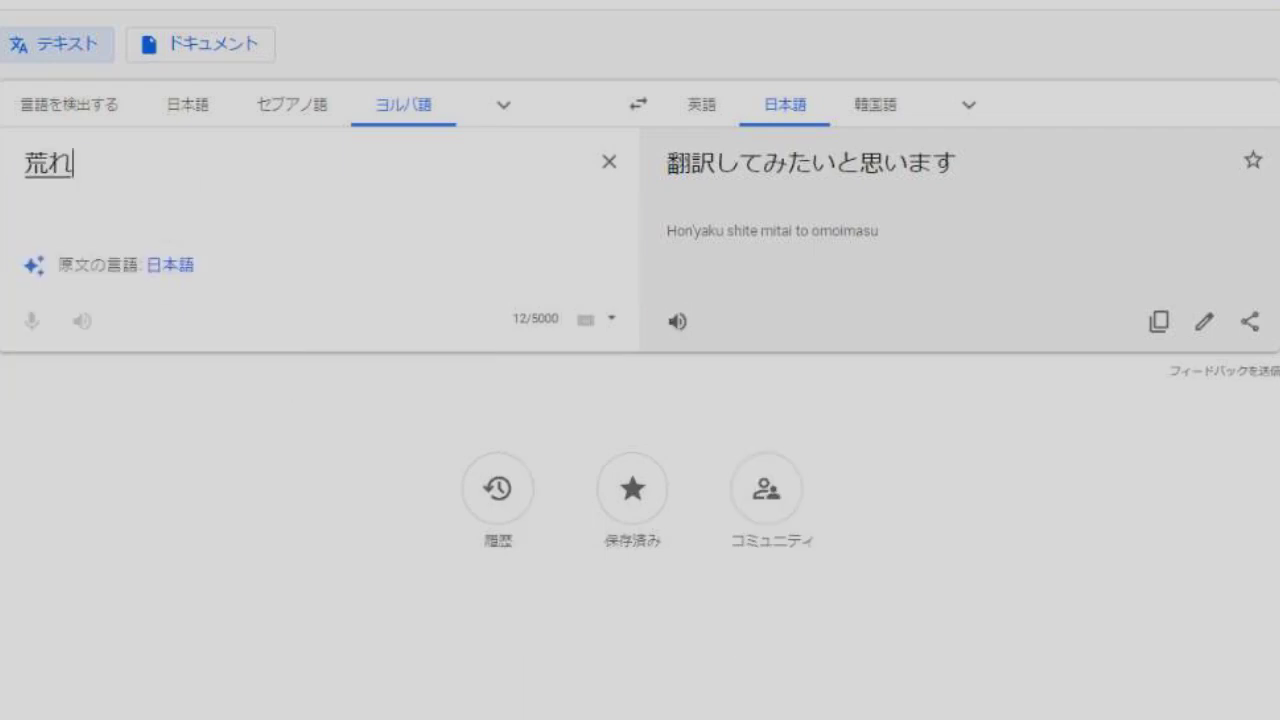
text(?)
key(Return)
key(BackSpace)
key(BackSpace)
key(BackSpace)
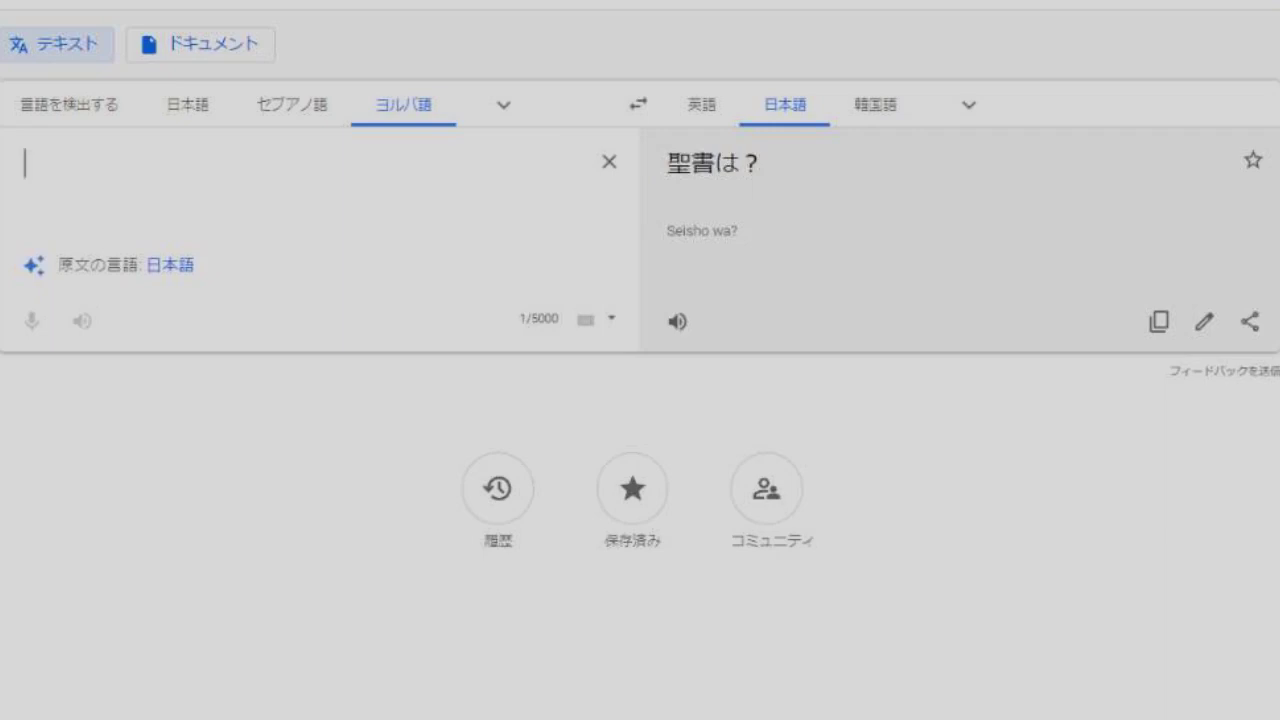
- Enter "あれ？声質がかわった？" as the Yoruba source text and listen to its Japanese translation
text(are)
key(Return)
text(?)
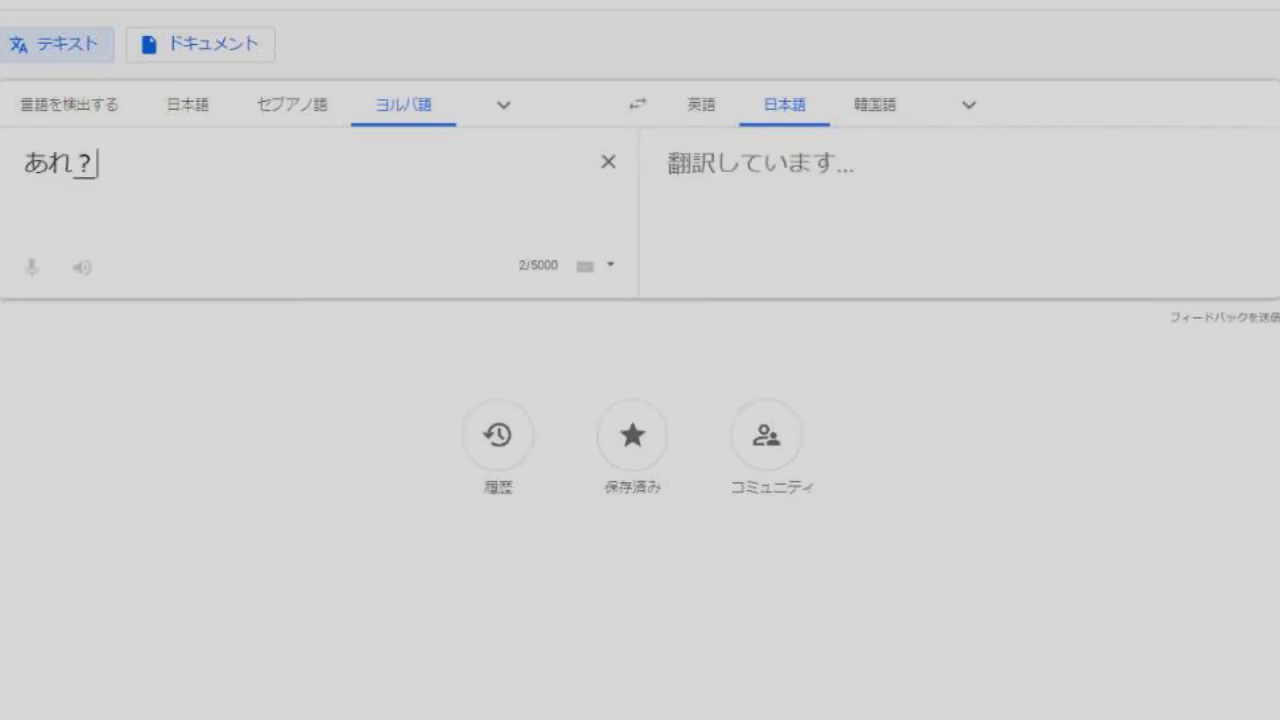
text(koeshitsuga)
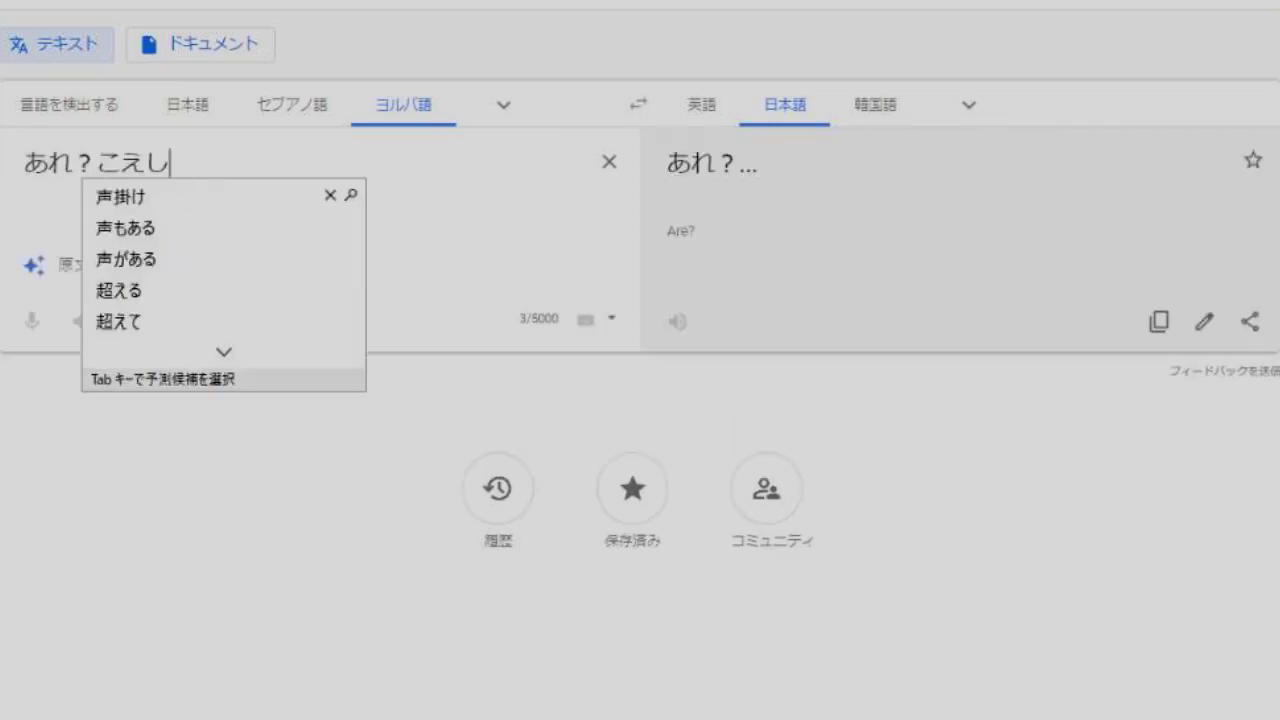
text(kawatta)
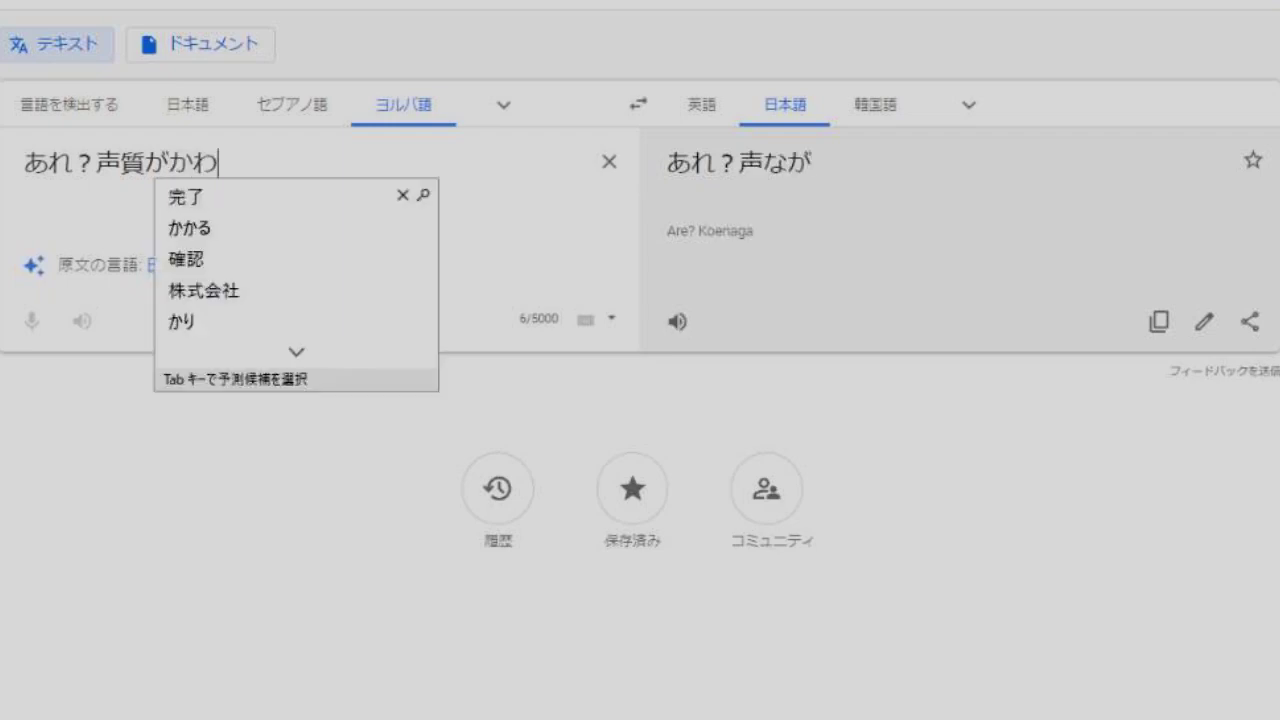
text(?)
key(Return)
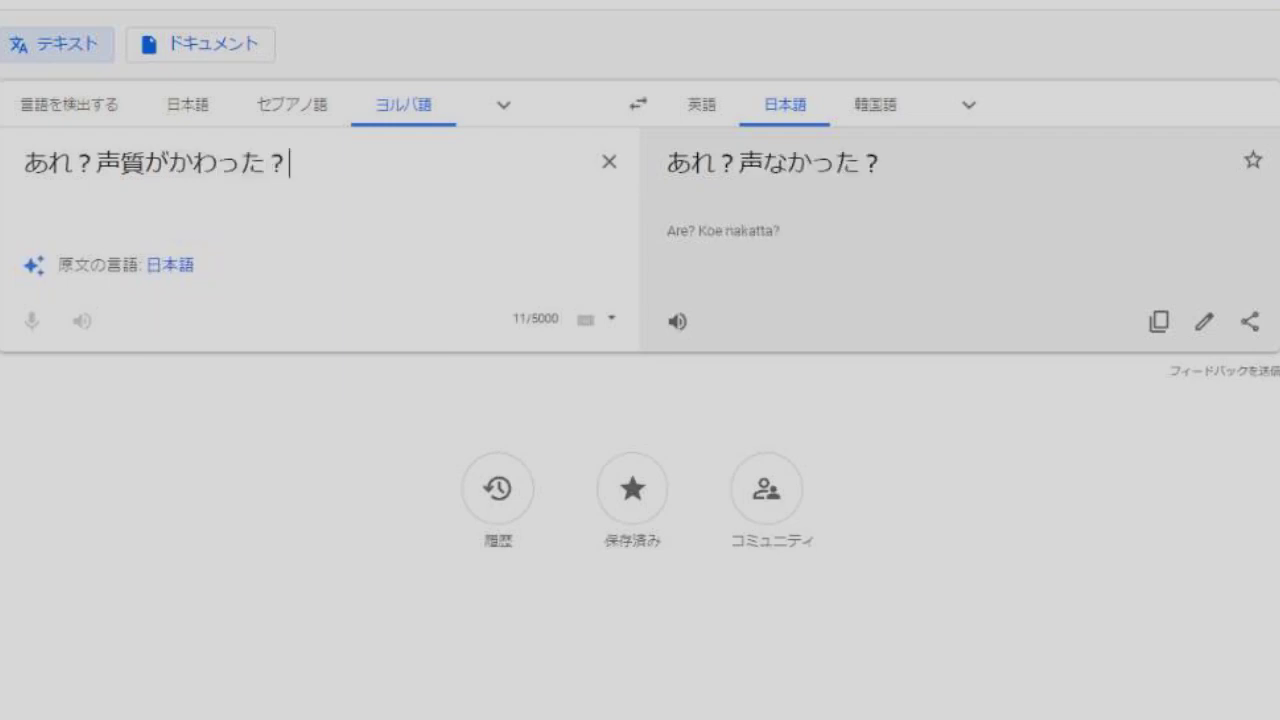
click(677, 321)
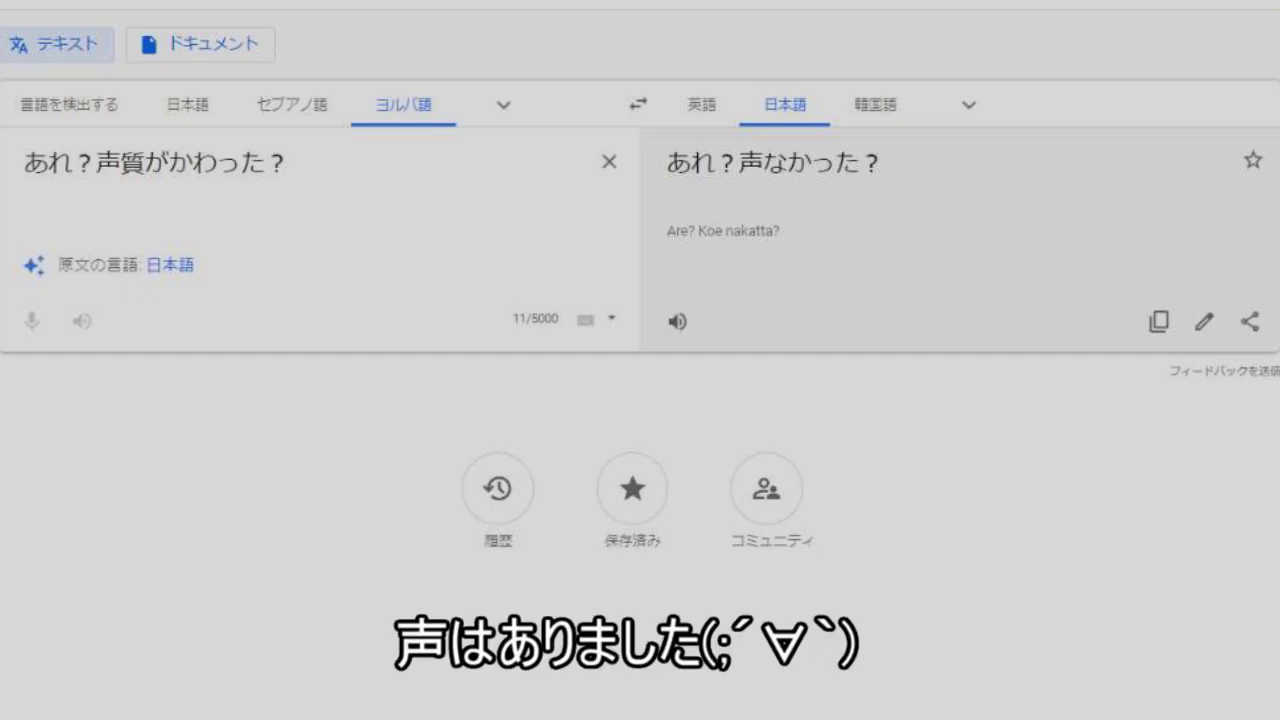
- Replace the source text with "まあ、いいですか！" and play the Japanese translation aloud
key(ctrl+a)
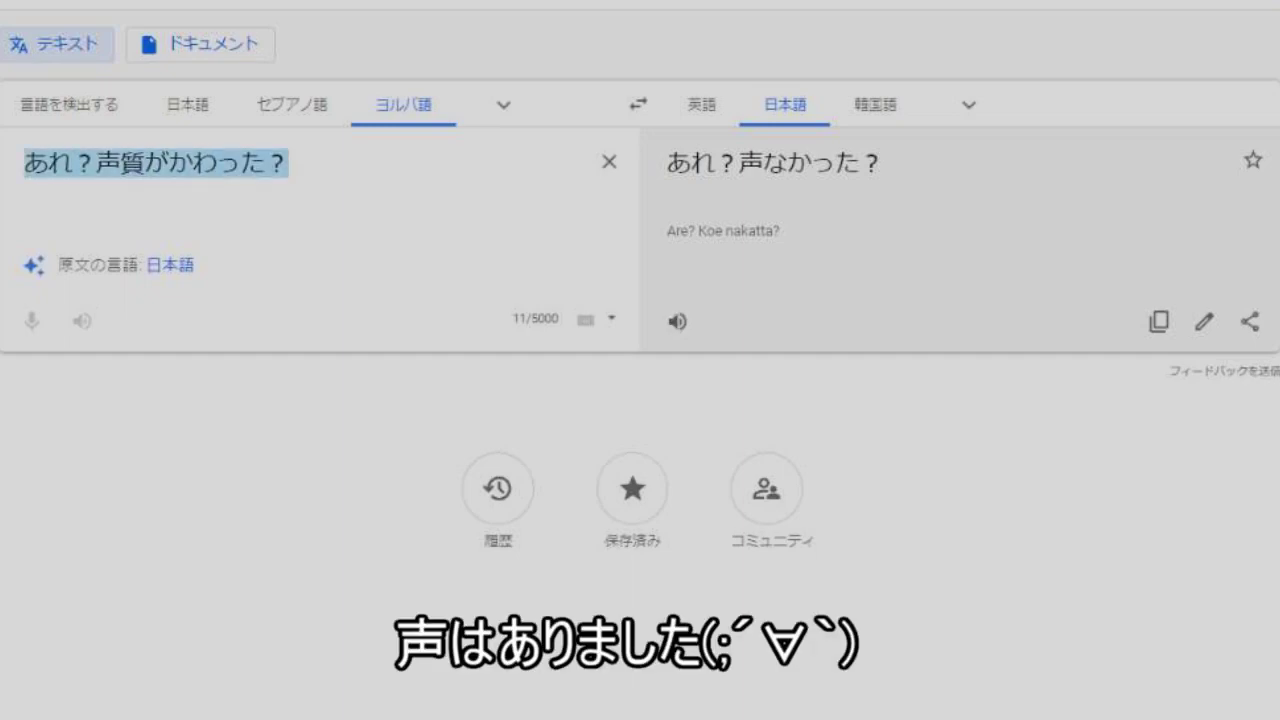
text(まあ、)
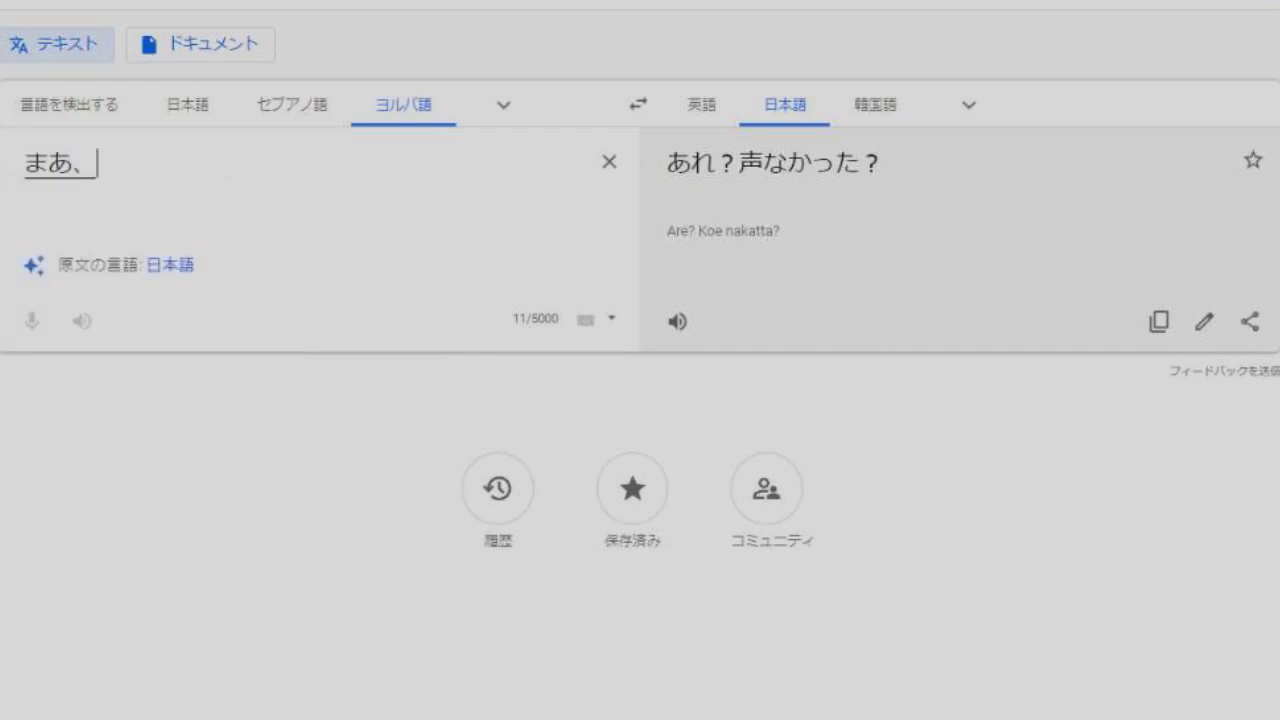
text(いいですか！)
key(Return)
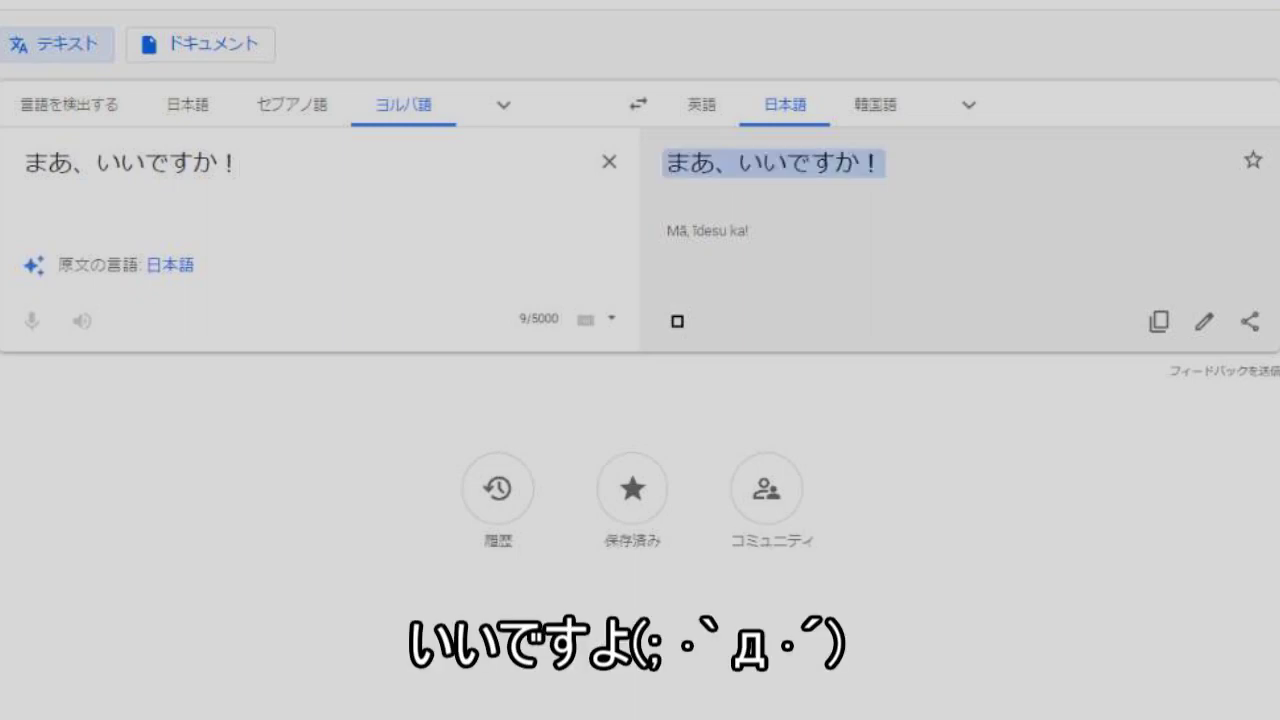
- Replace the source text with "では！はじめま～す！" and play the Japanese translation aloud
key(ctrl+a)
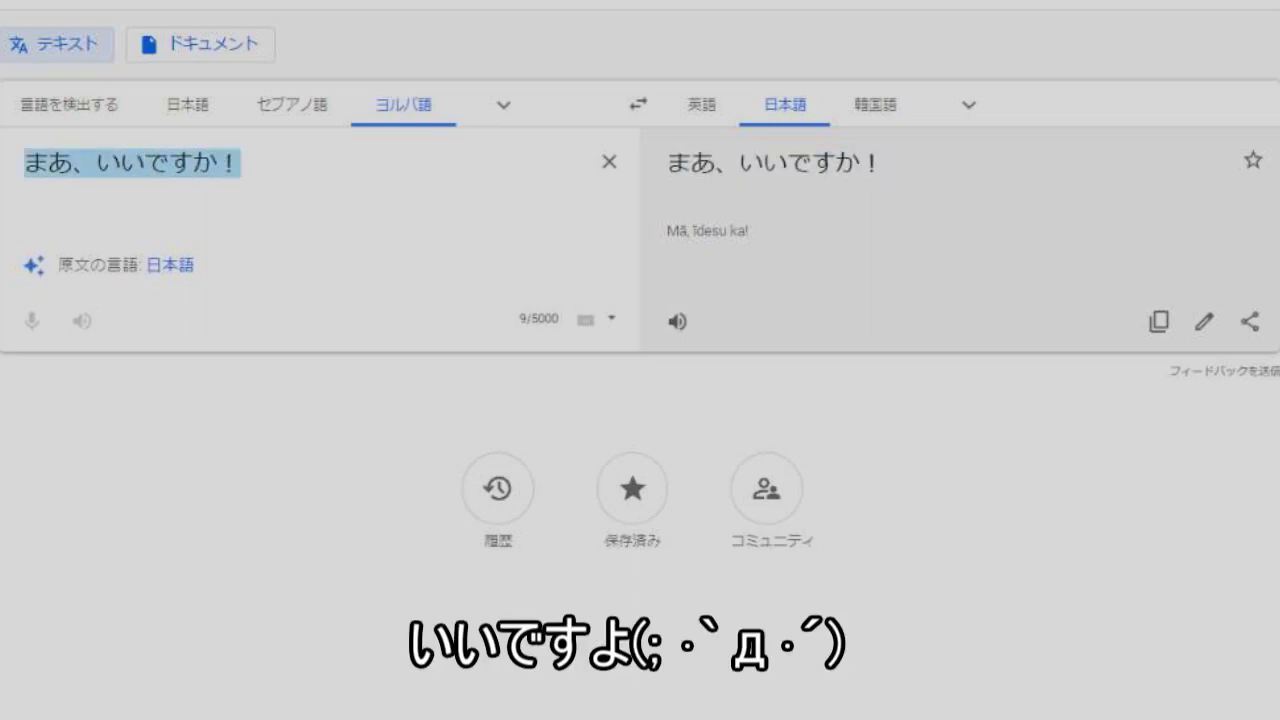
text(では！)
key(Return)
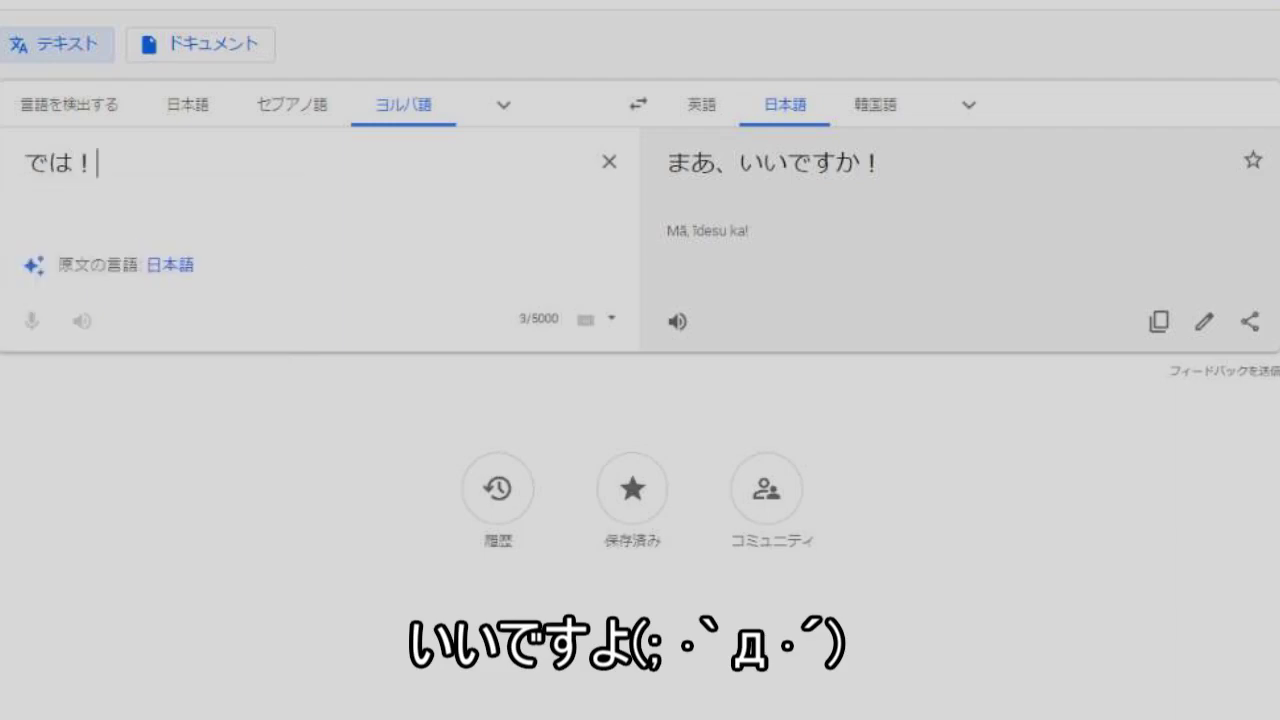
text(hajimema~)
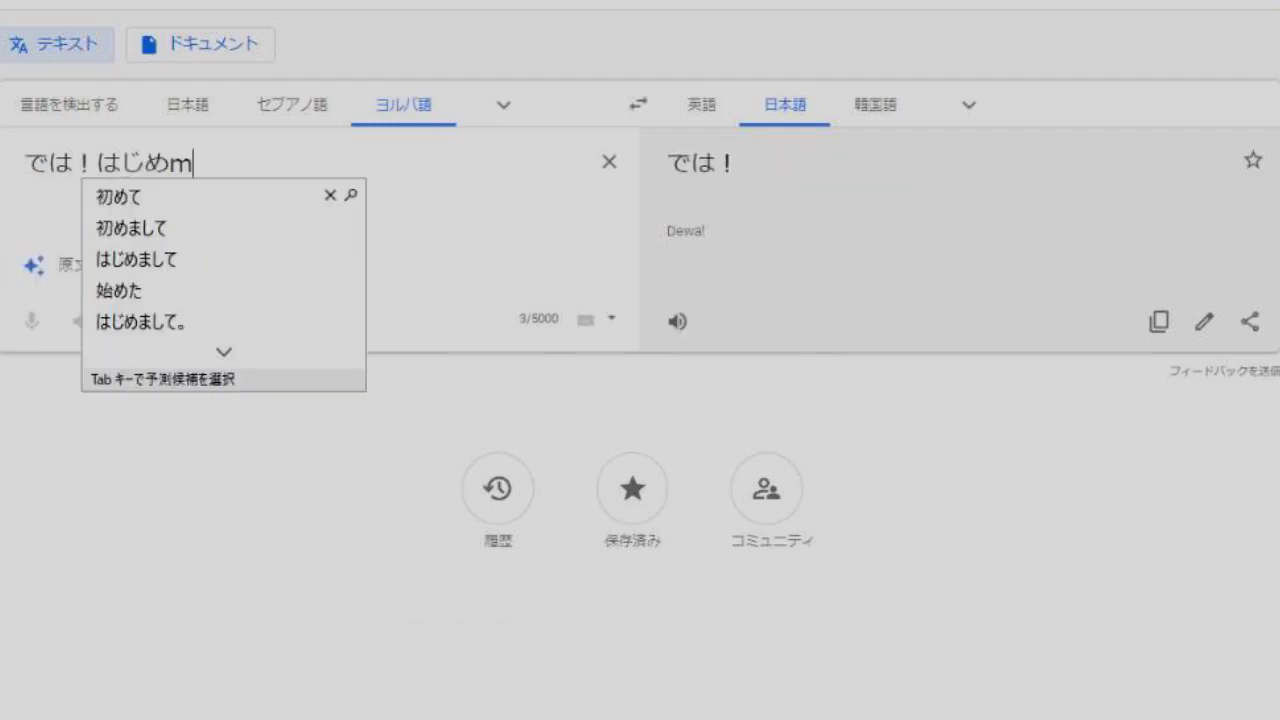
text(su!)
key(Return)
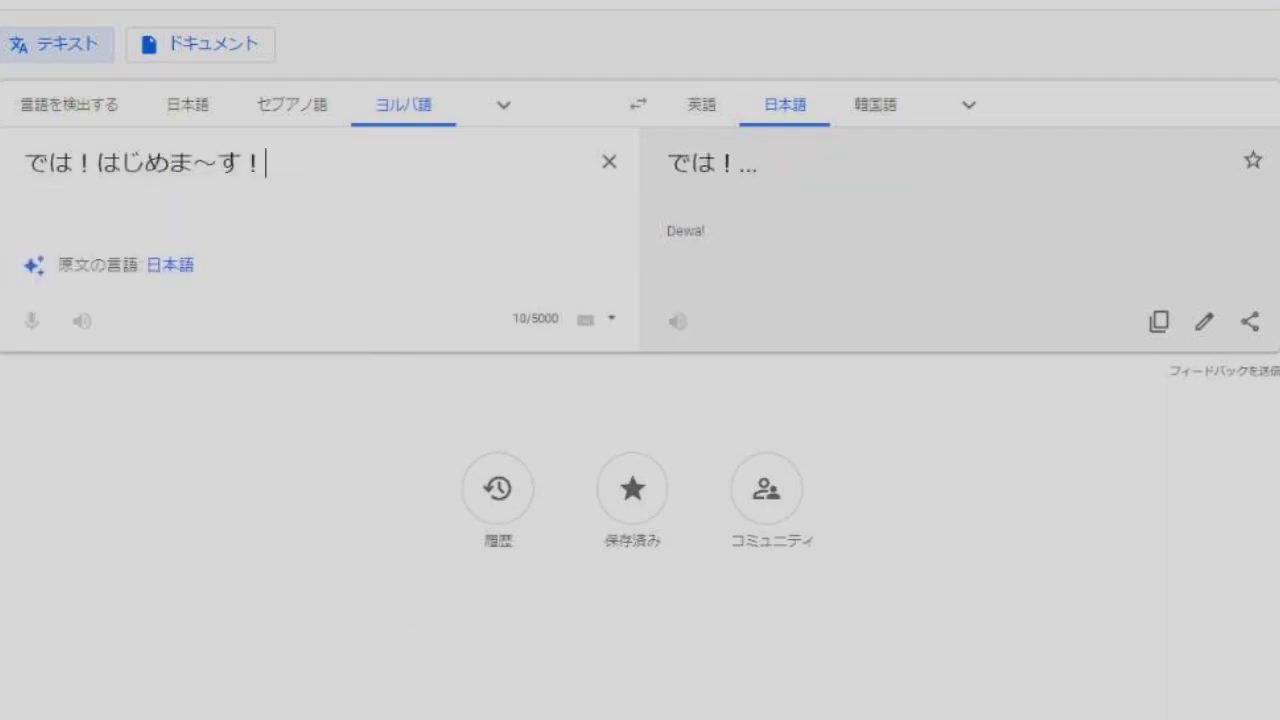
click(678, 321)
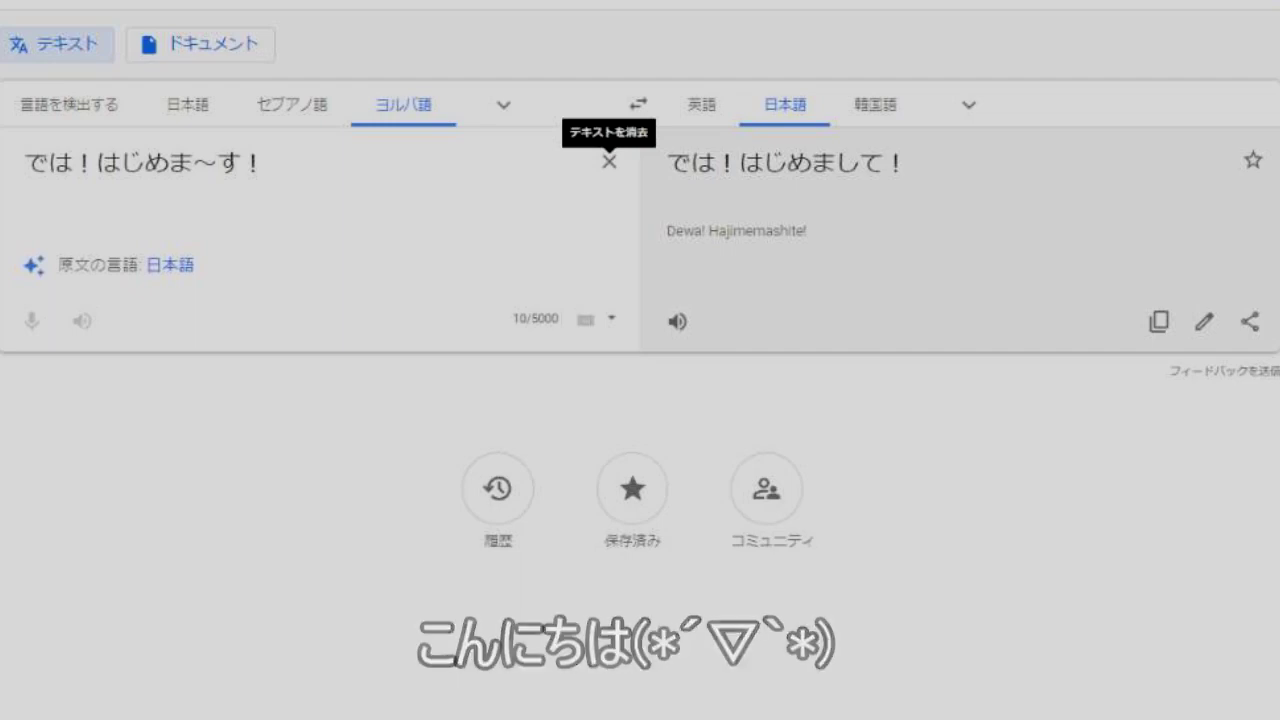
- Clear the source text
click(609, 161)
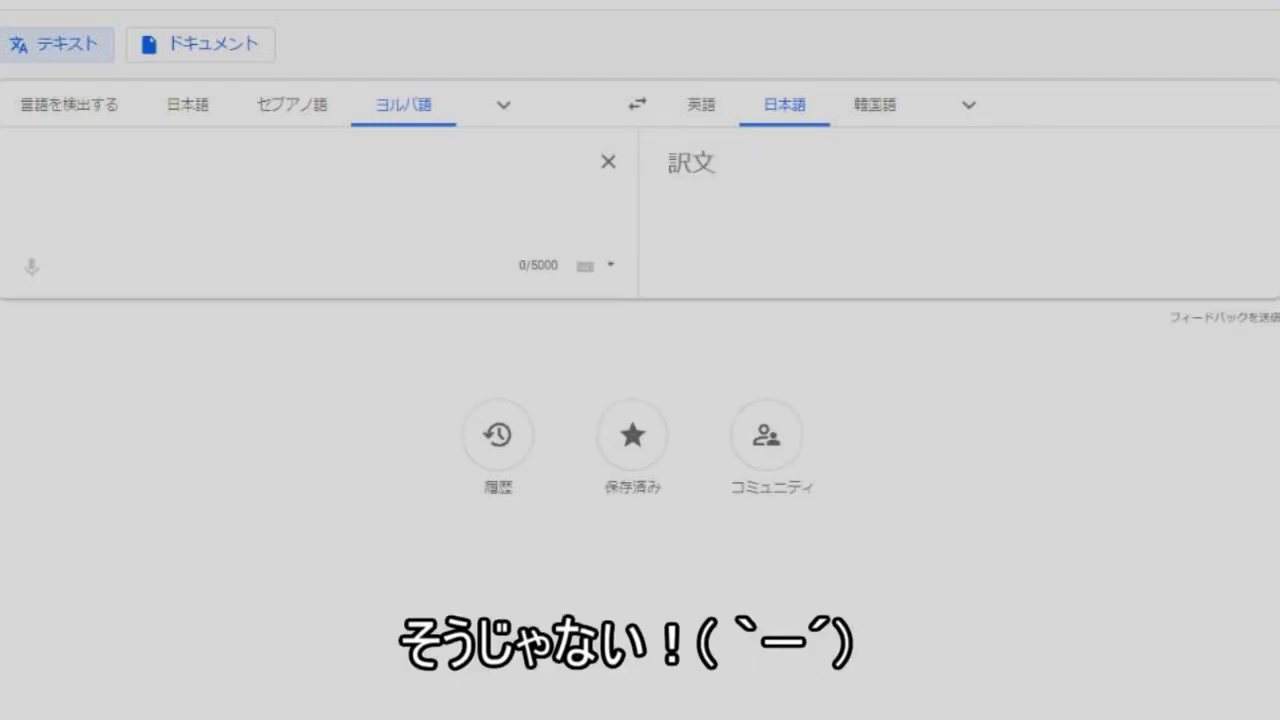
- Enter the emoticon "(´・ω・｀)" as the Yoruba source text to translate it into Japanese
text(kao)
key(space)
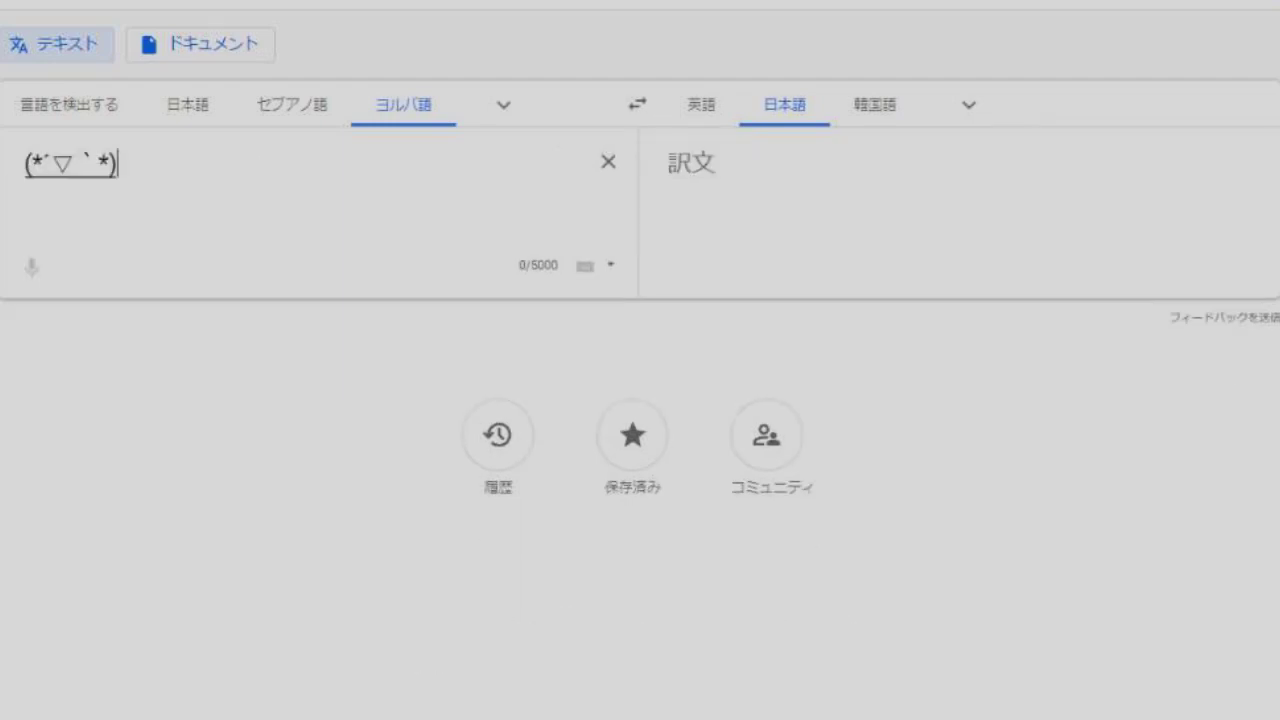
key(space)
key(space)
key(space)
key(space)
key(space)
key(space)
key(space)
key(space)
key(space)
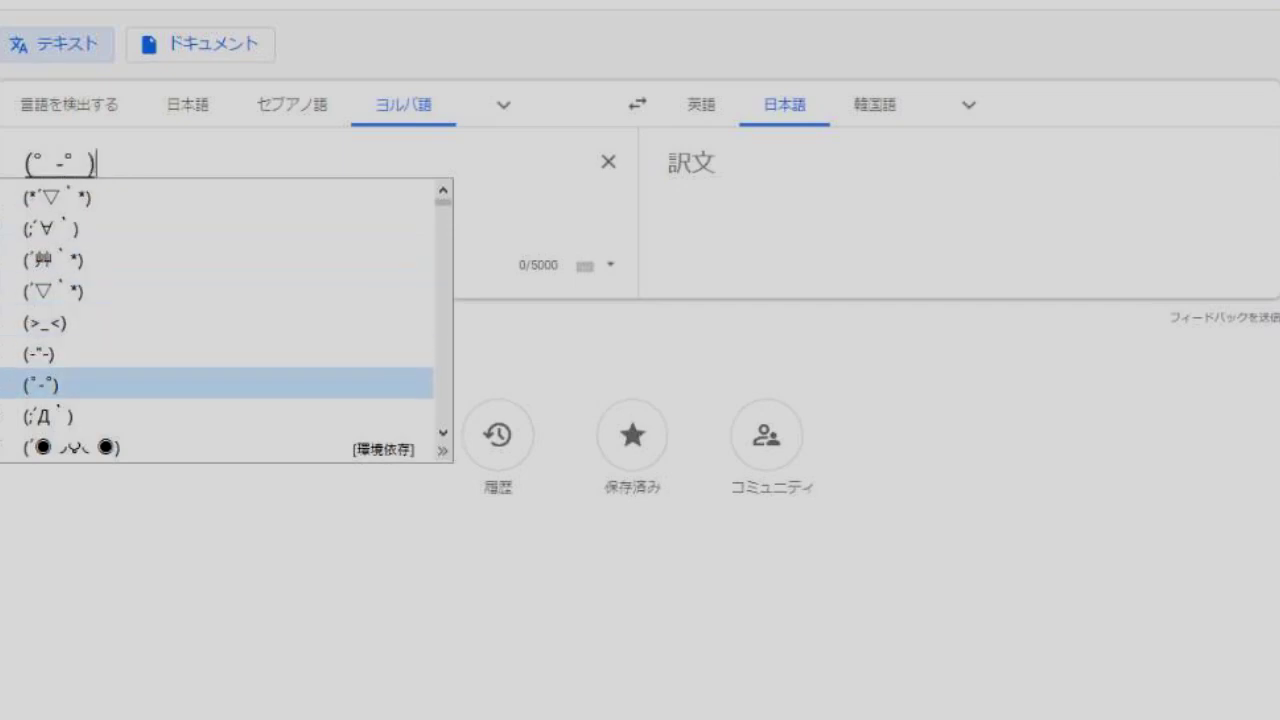
key(Return)
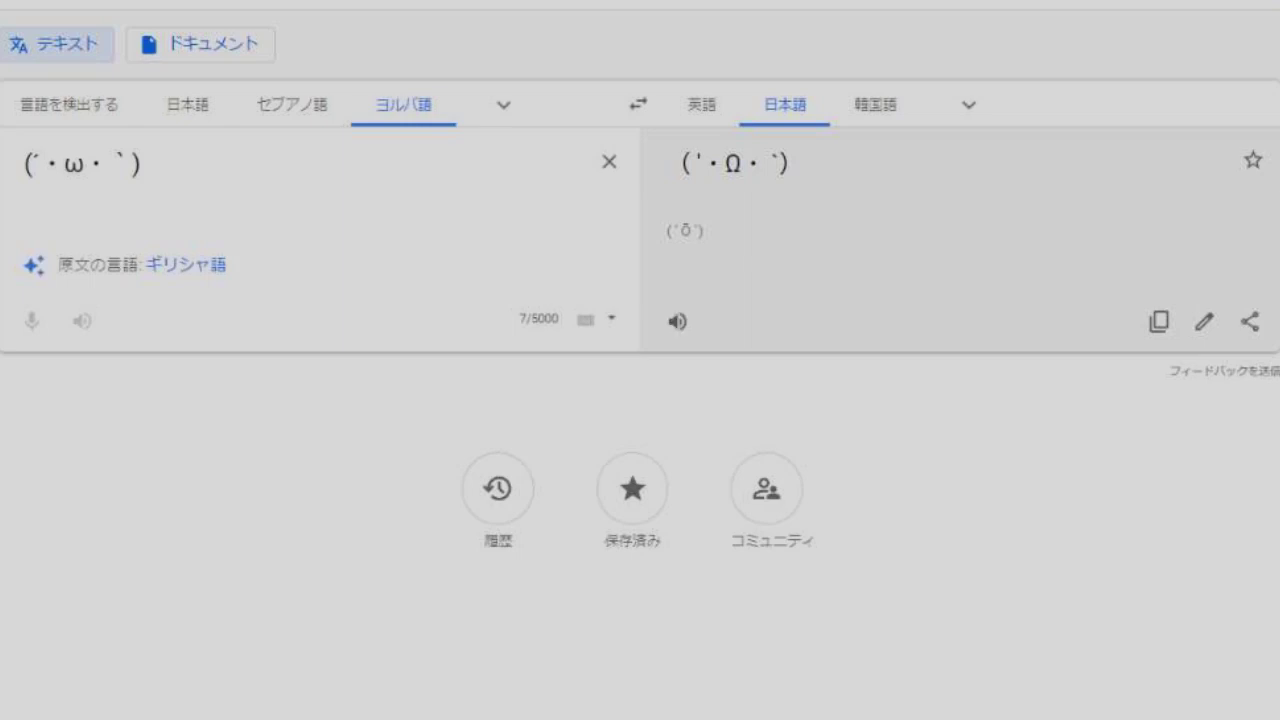
- Replace the emoticon in the source text with "nhk", building it up letter by letter
key(ctrl+a)
key(BackSpace)
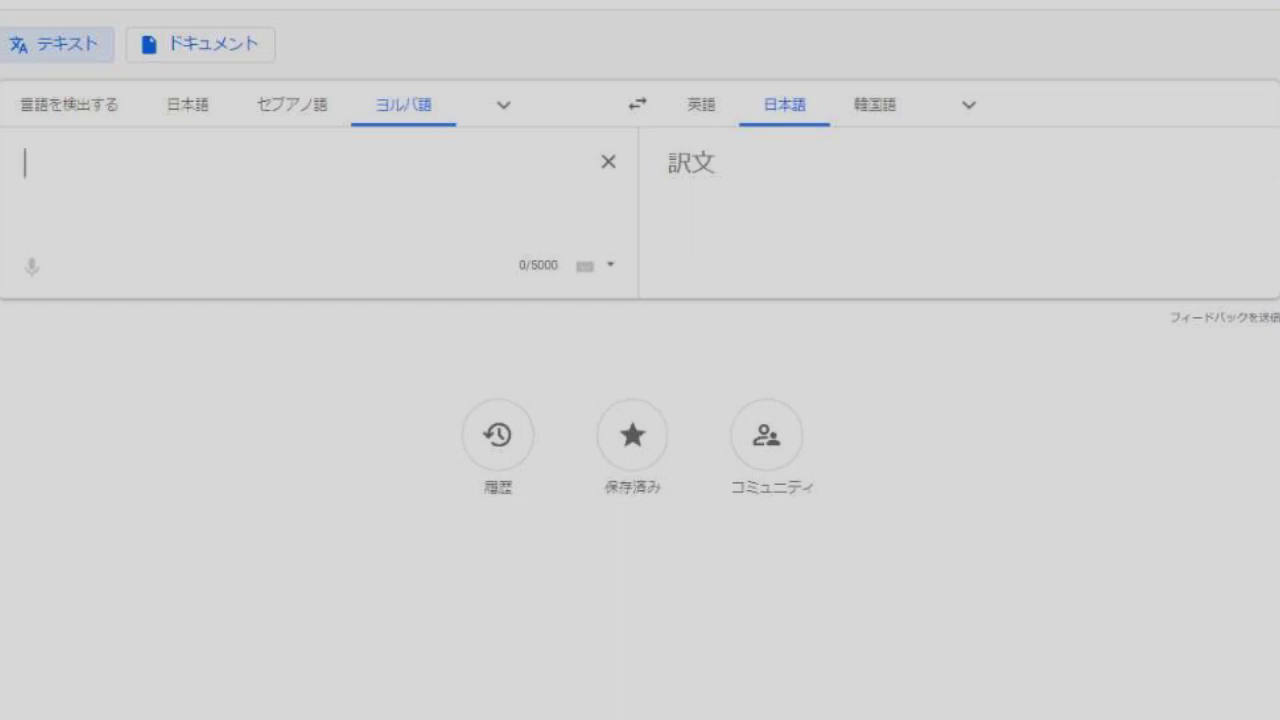
text(b)
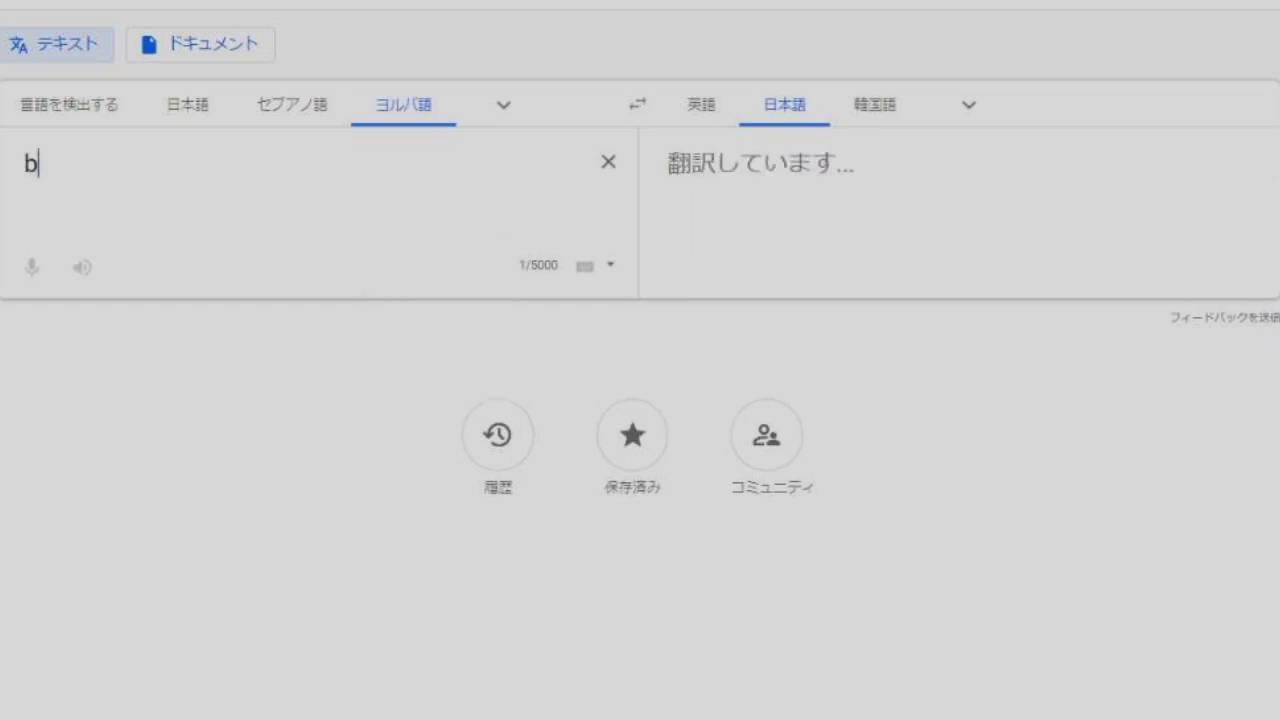
key(BackSpace)
text(n)
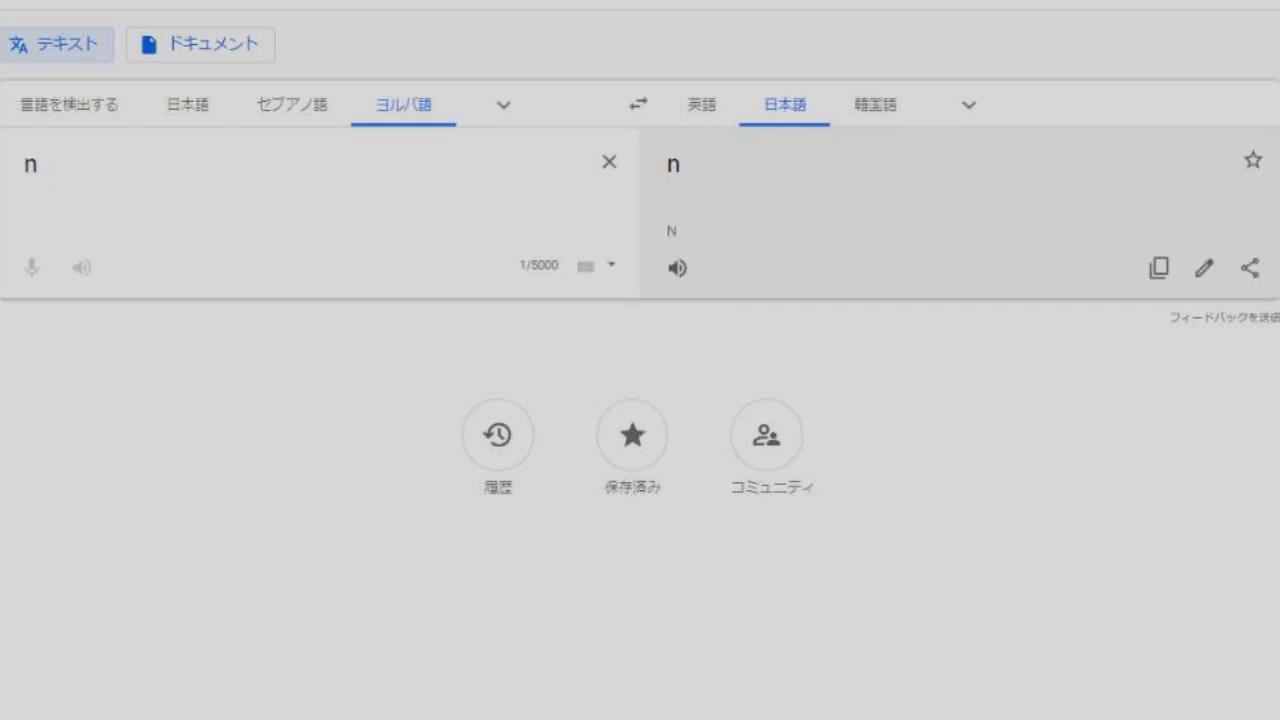
text(h)
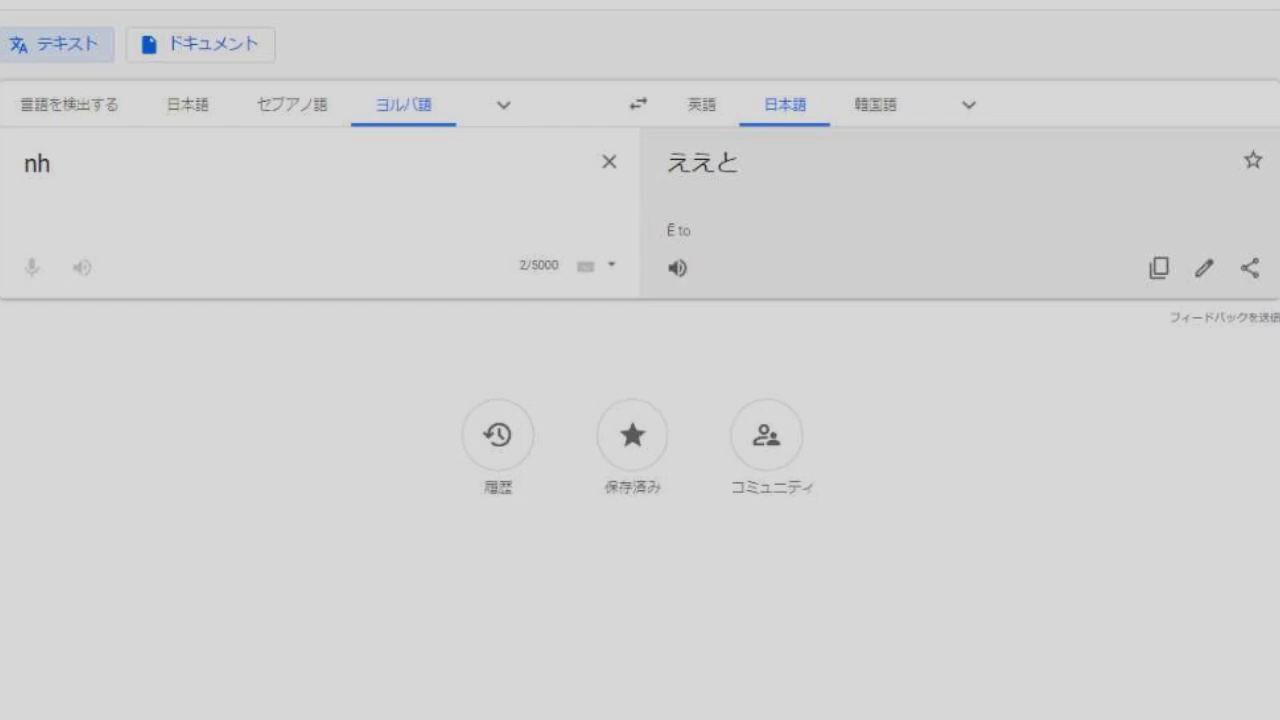
text(k)
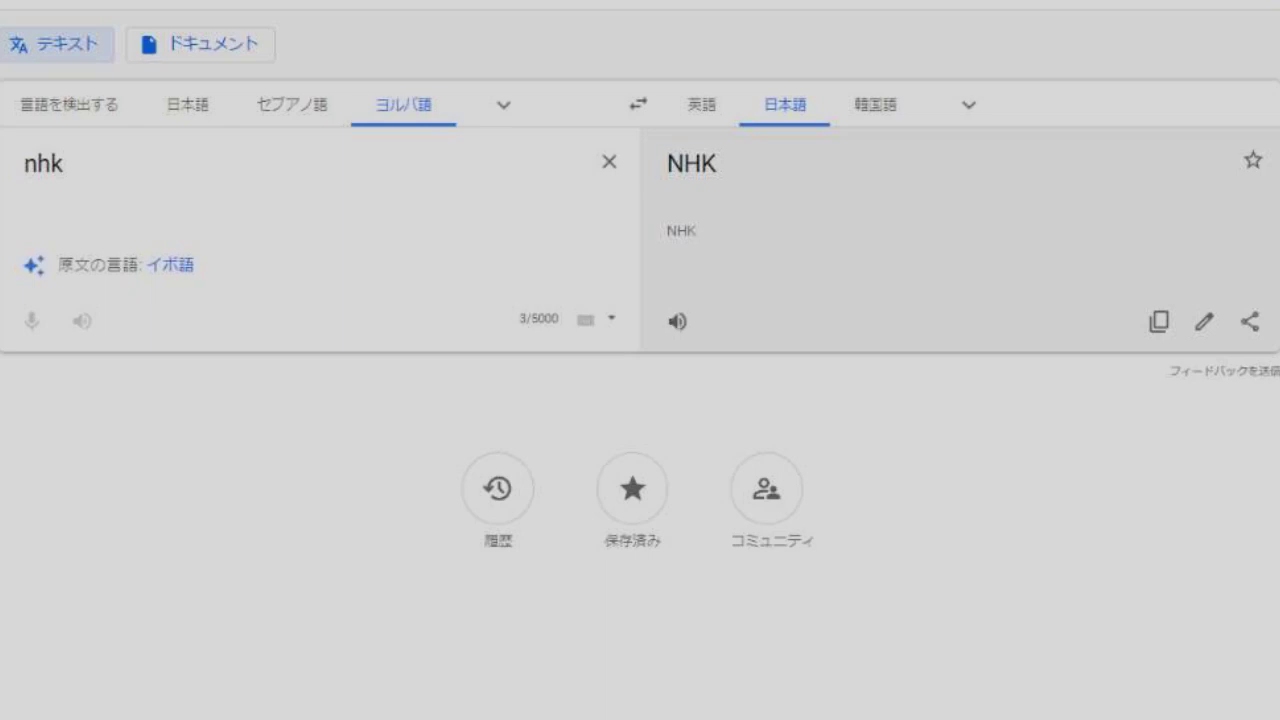
- Extend the source text to "nhk nhk", playing the Japanese translation of "nhk nh" aloud along the way
text( n)
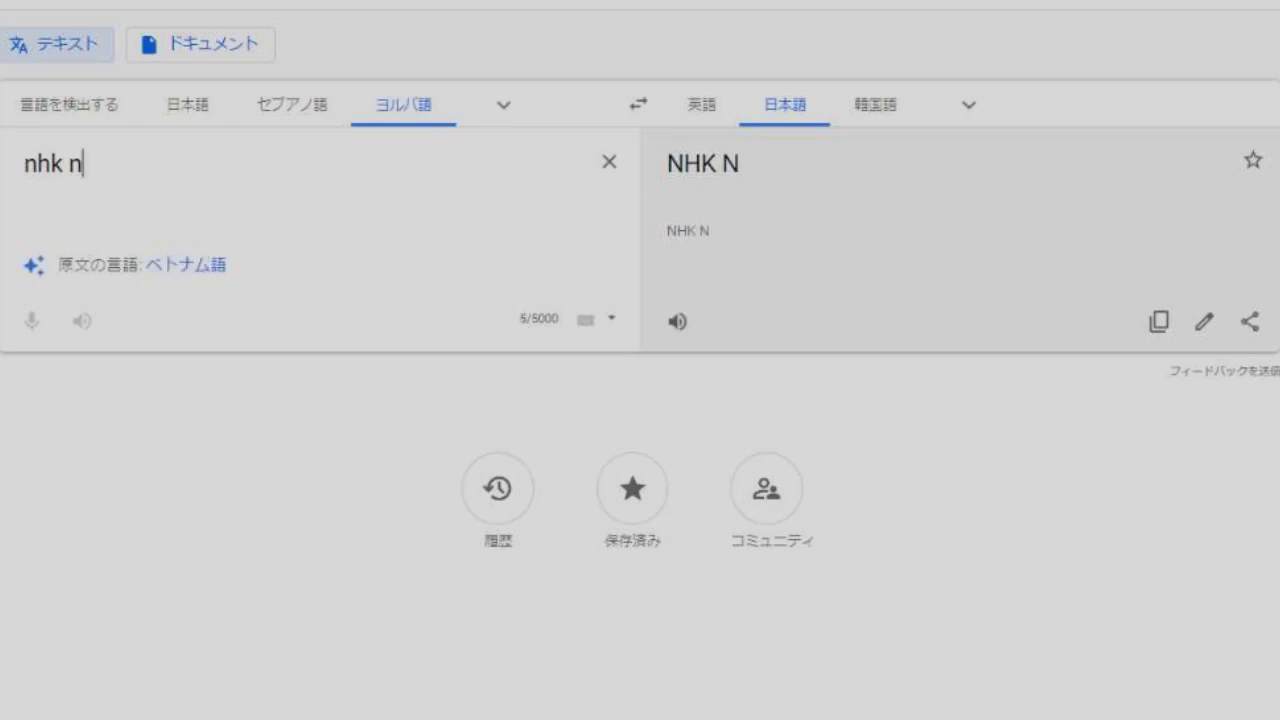
text(h)
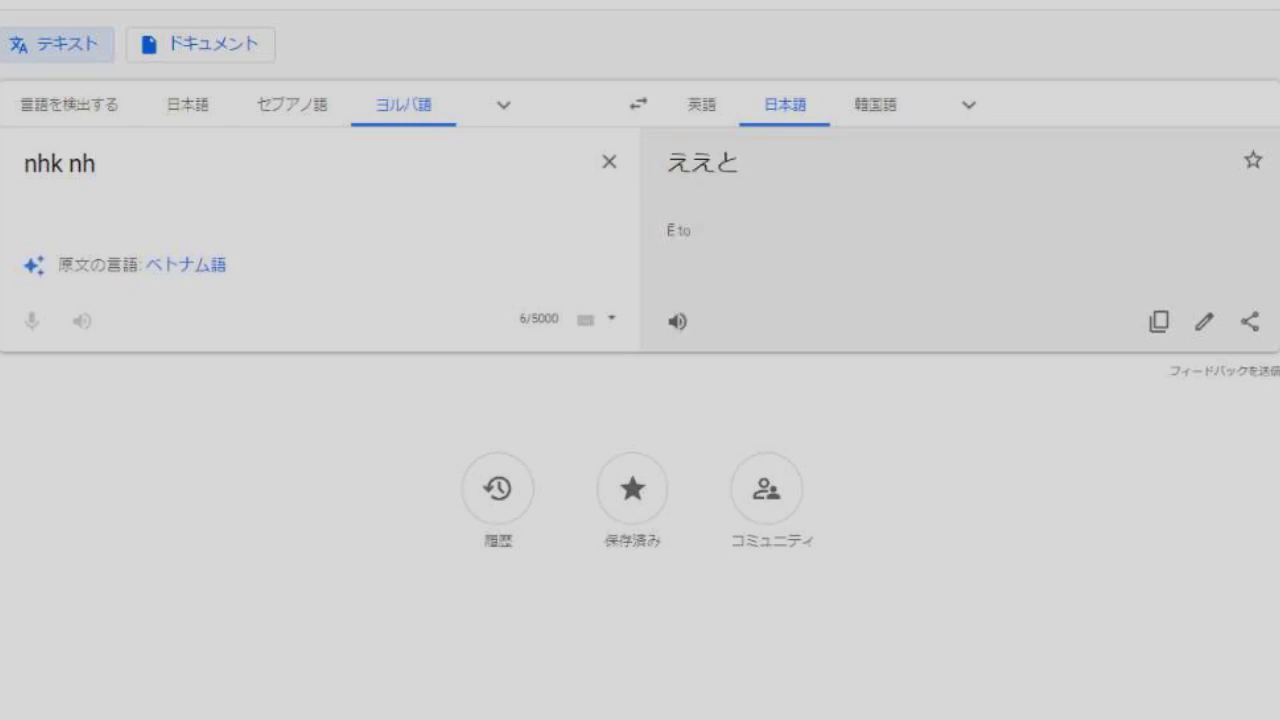
click(677, 321)
text(k)
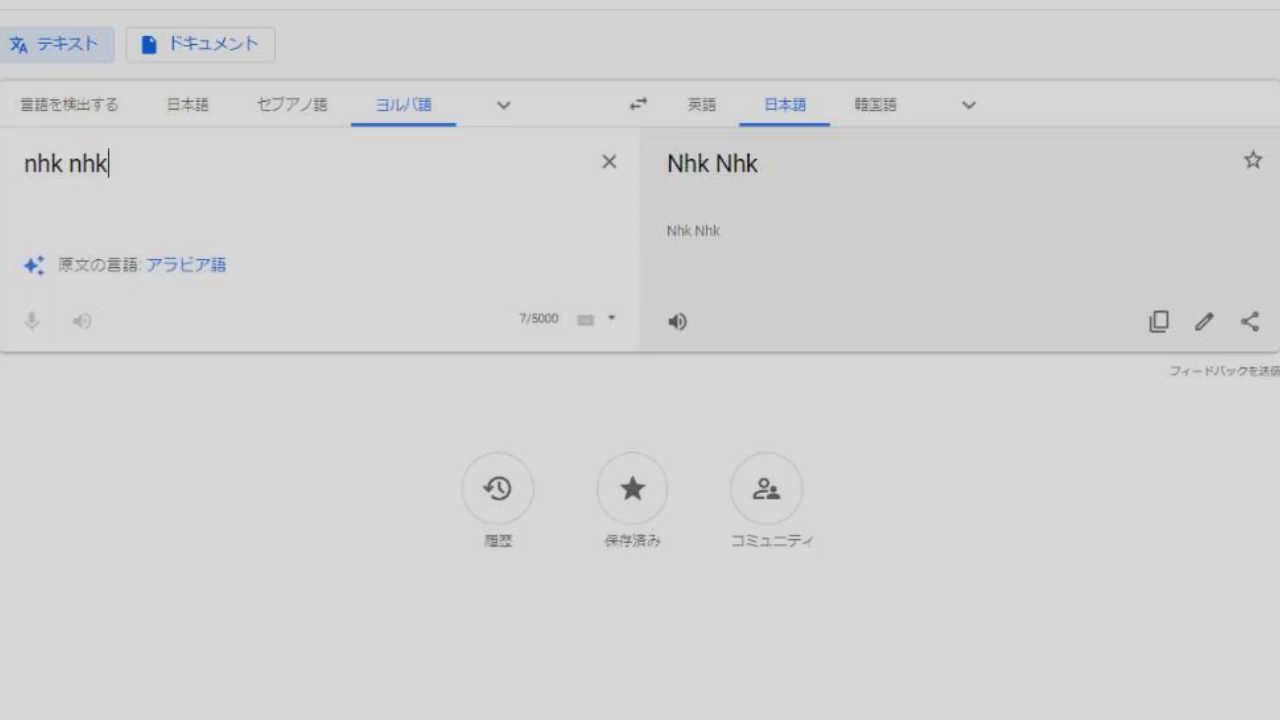
- Add a third "nhk" to the source text and play its Japanese translation aloud
text( n)
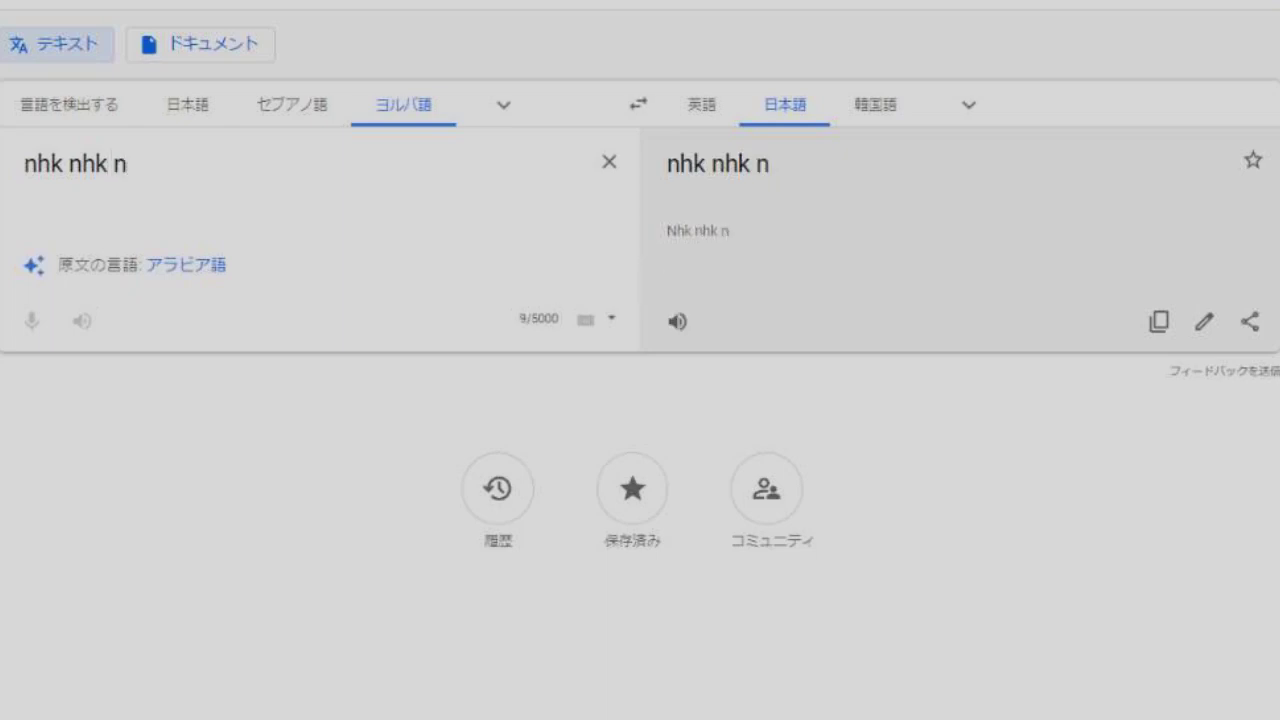
text(hk)
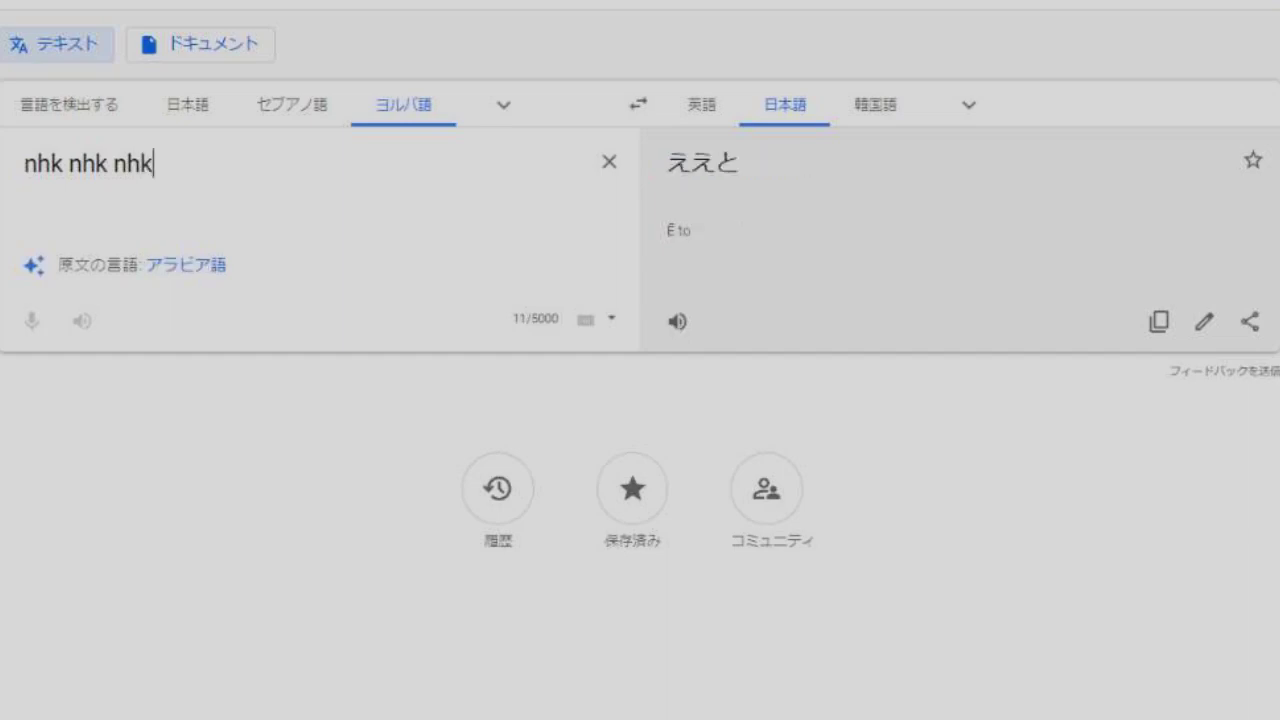
click(677, 321)
- Lengthen the source text to four repetitions of "nhk" and listen to the Japanese translation
text(n)
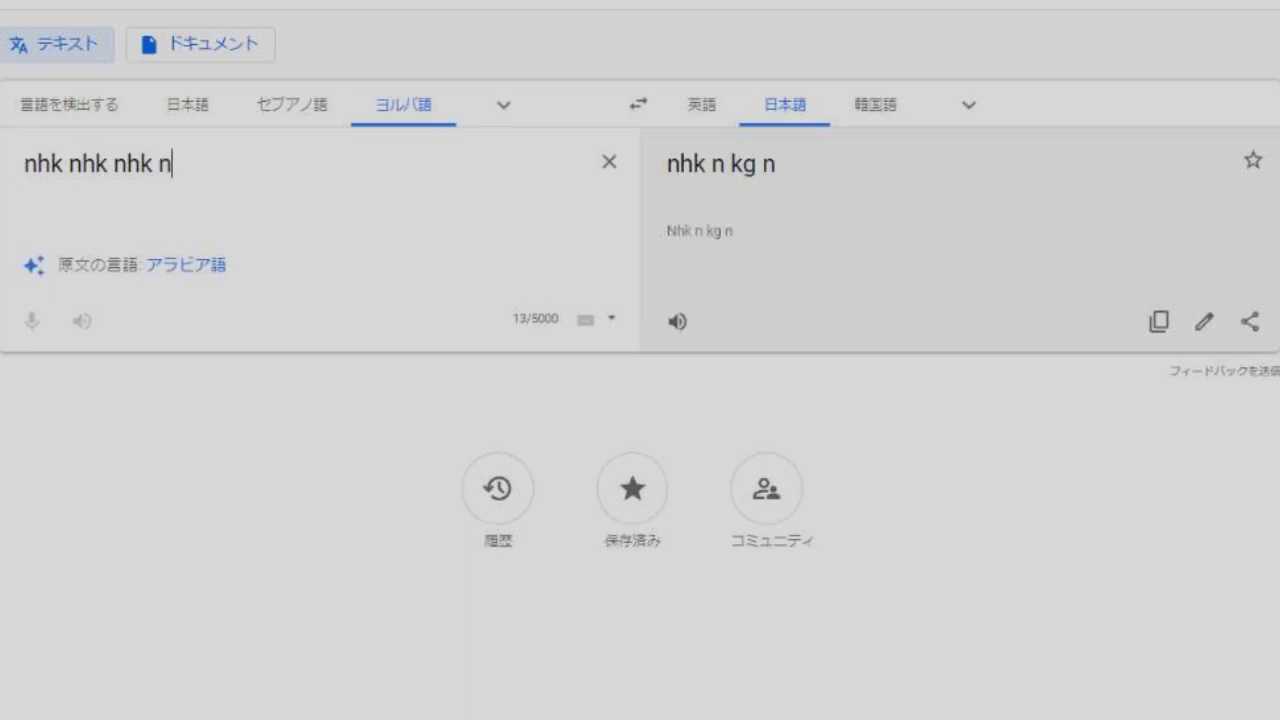
text(hk)
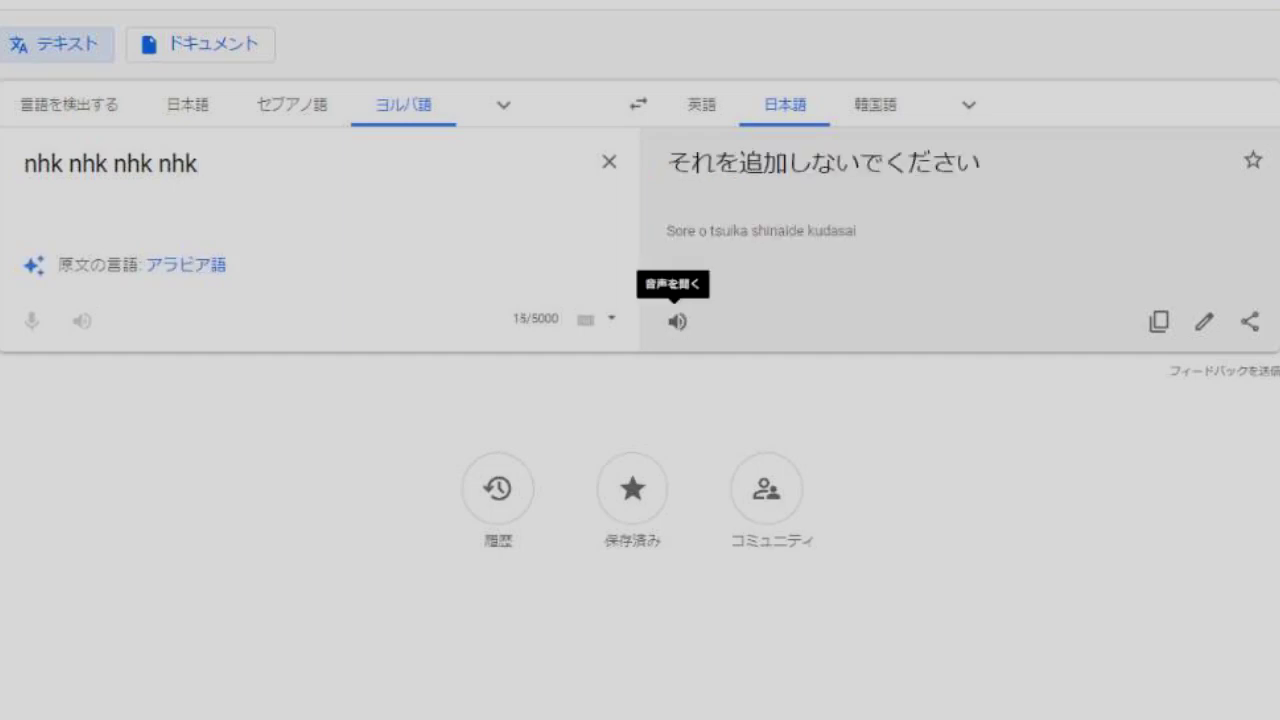
click(677, 321)
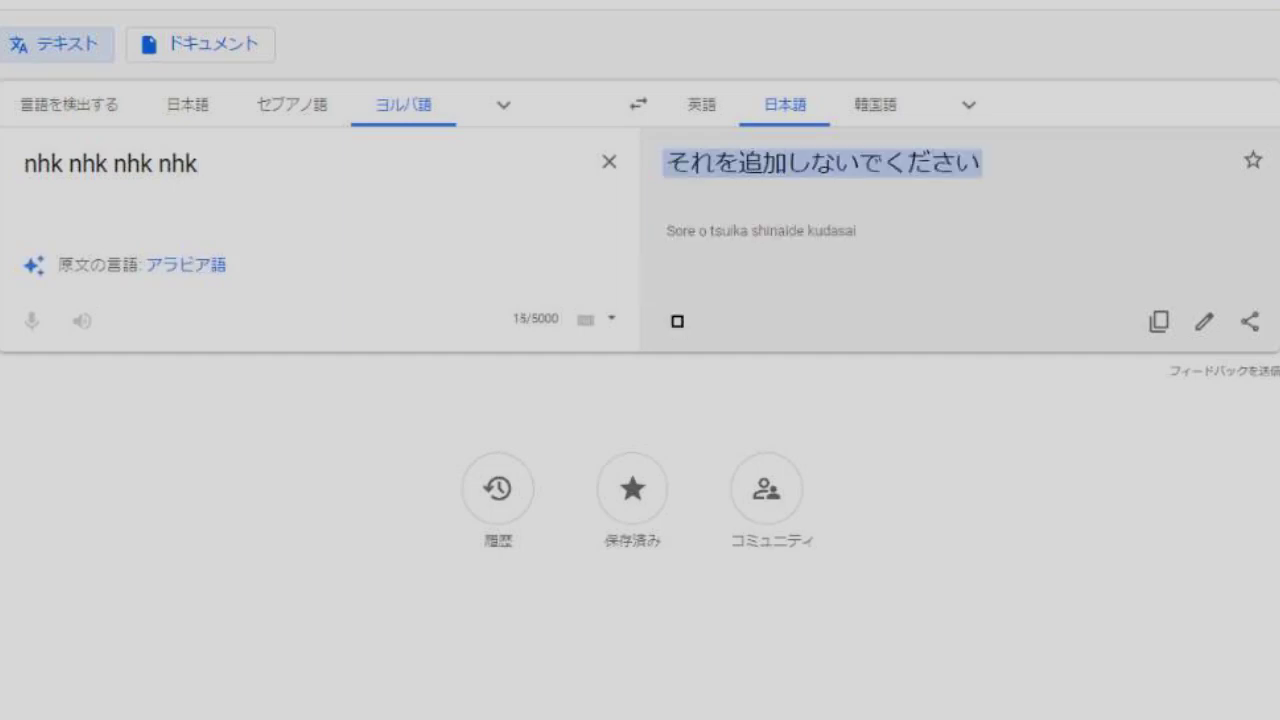
click(677, 321)
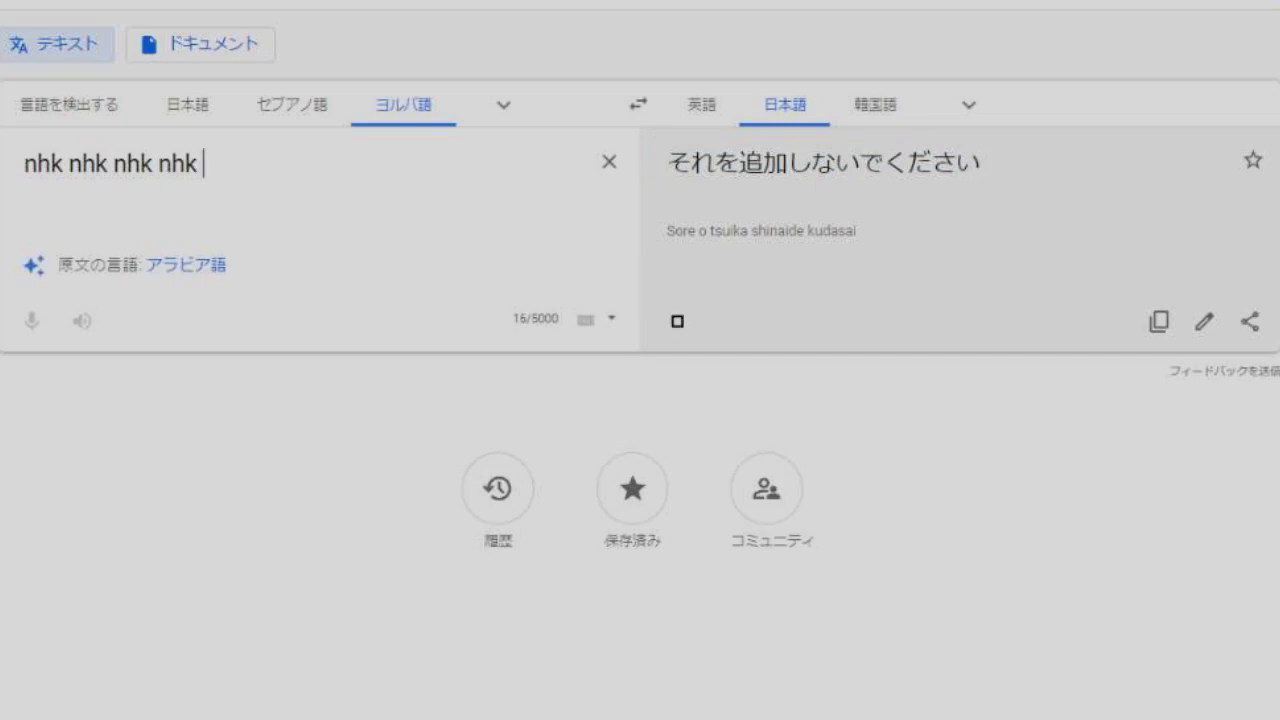
- Append a fifth "nhk" to the source text letter by letter and play the Japanese translation aloud
text(n)
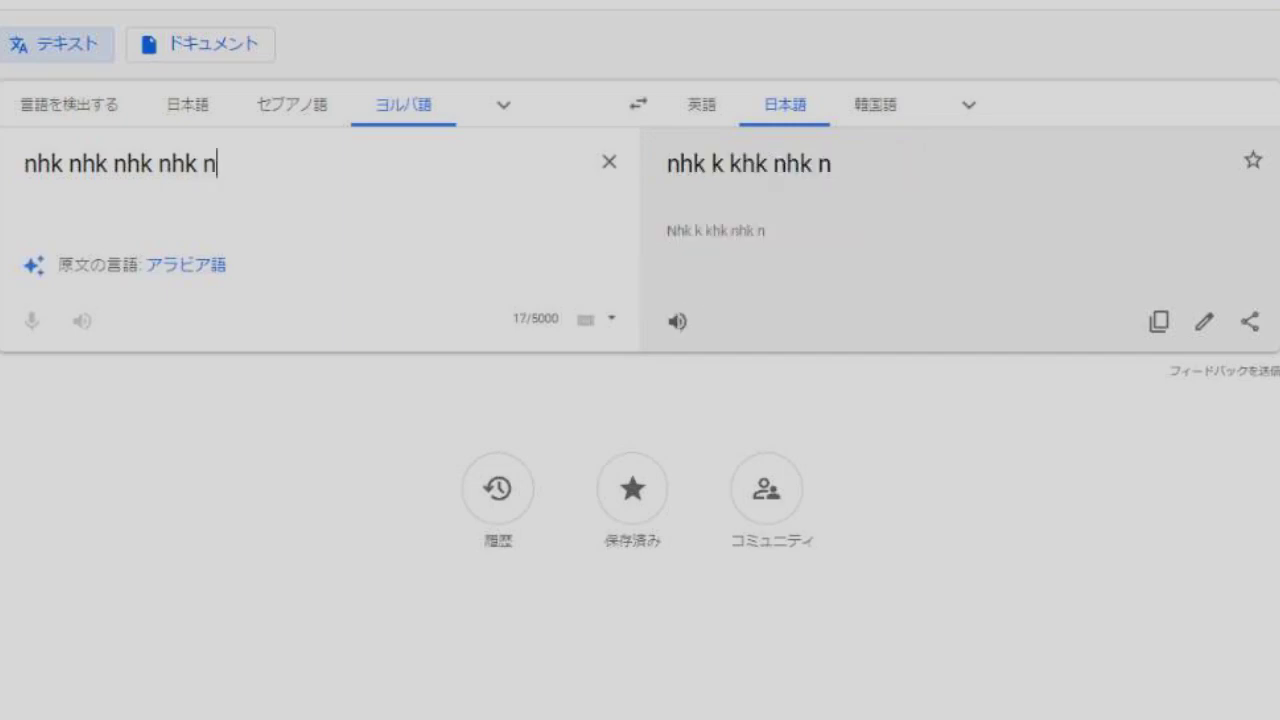
text(h)
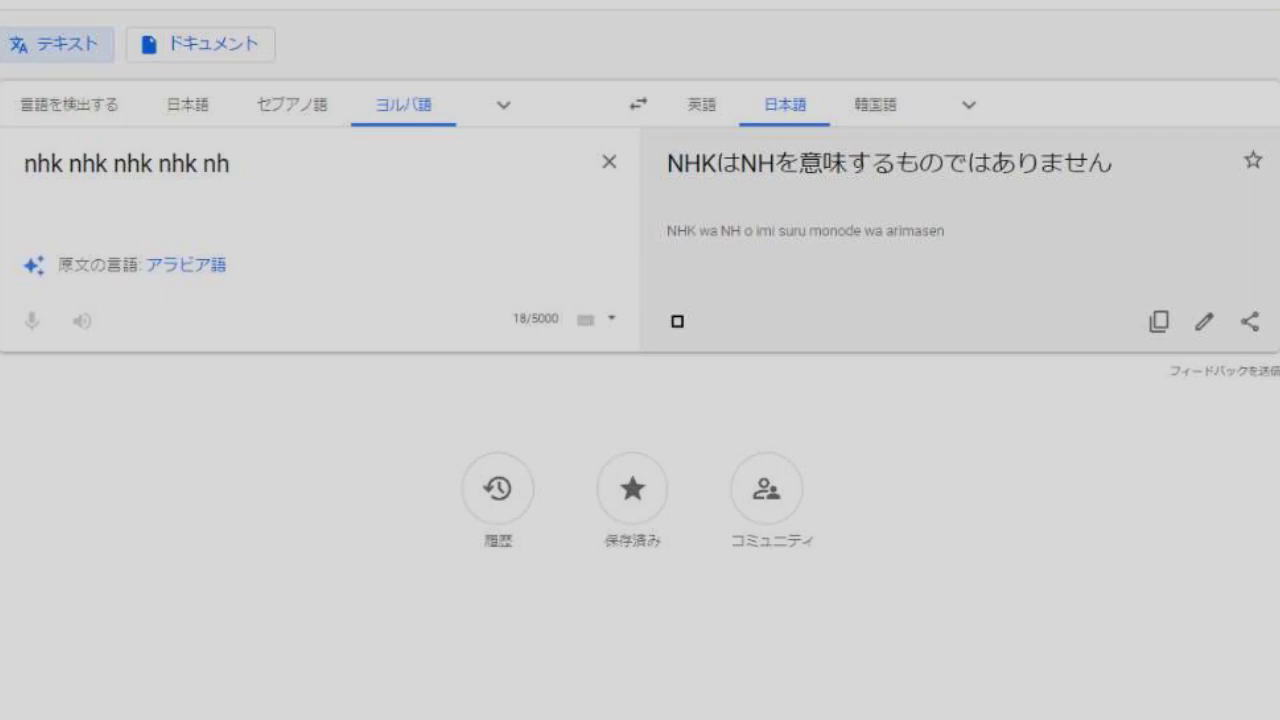
text(k)
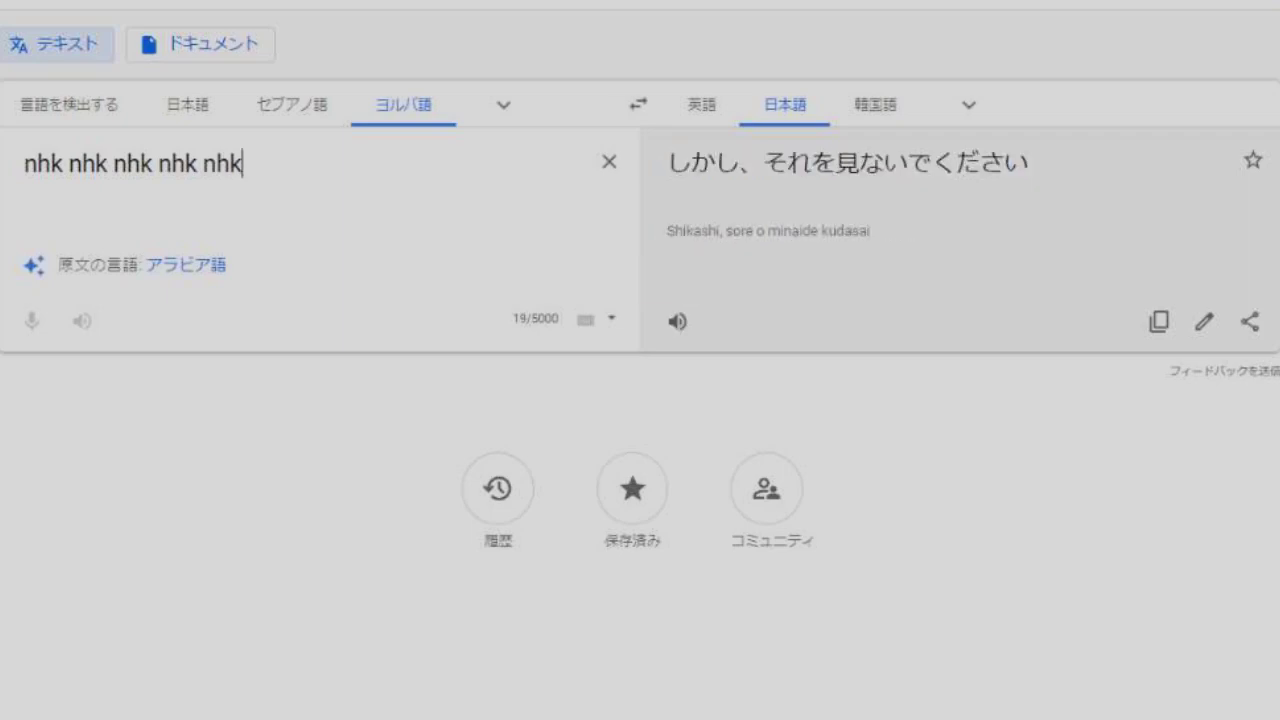
click(677, 321)
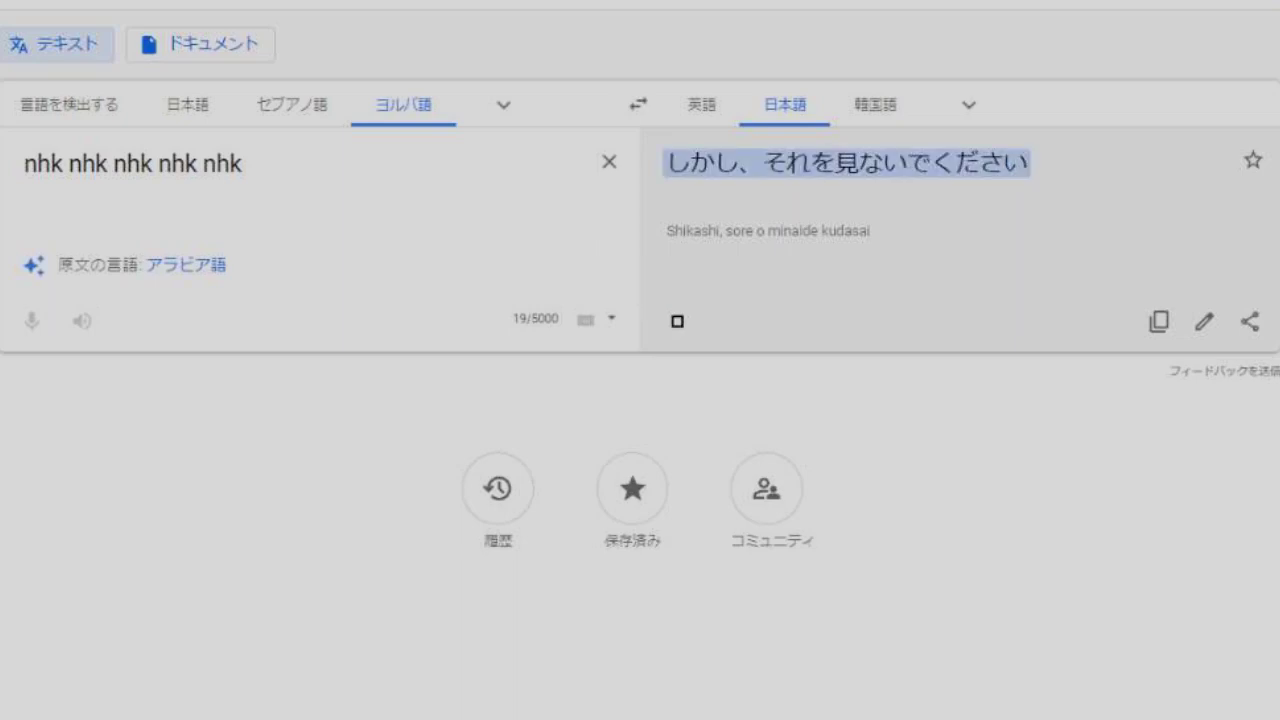
click(677, 321)
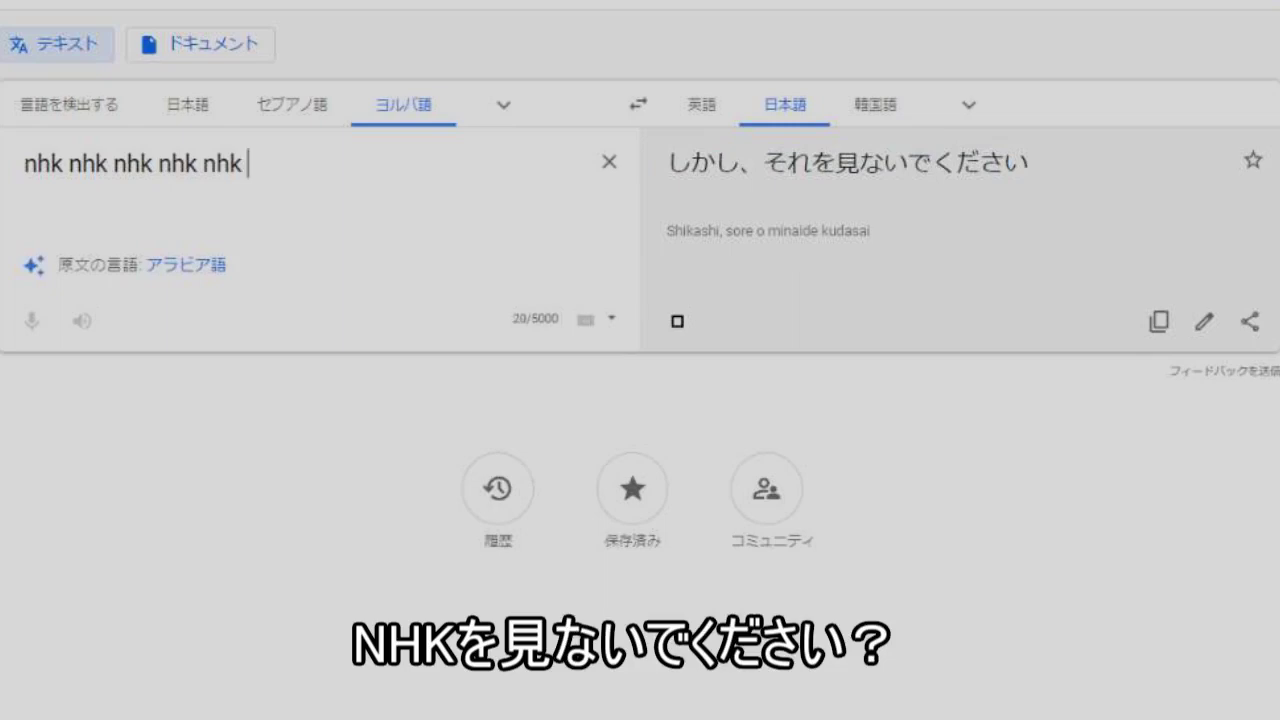
- Add a sixth "nhk" to the source text letter by letter, listening to the Japanese translation at each stage
text(n)
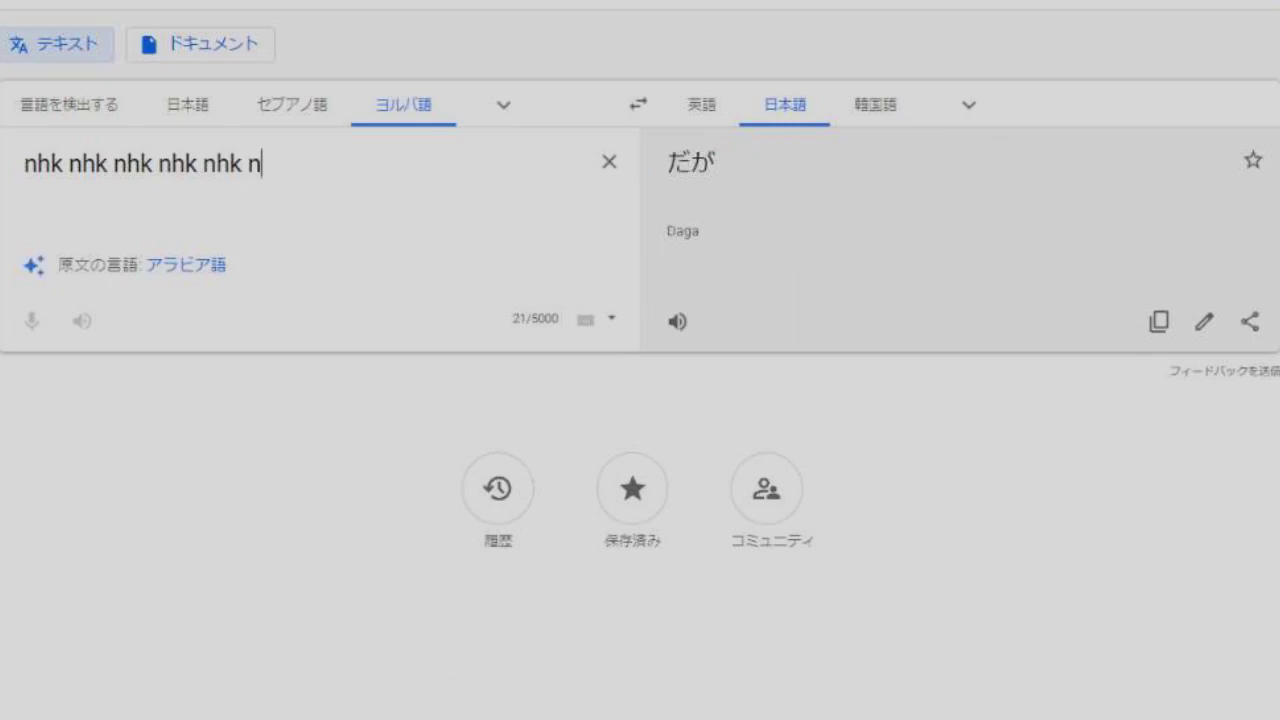
click(677, 321)
text(k)
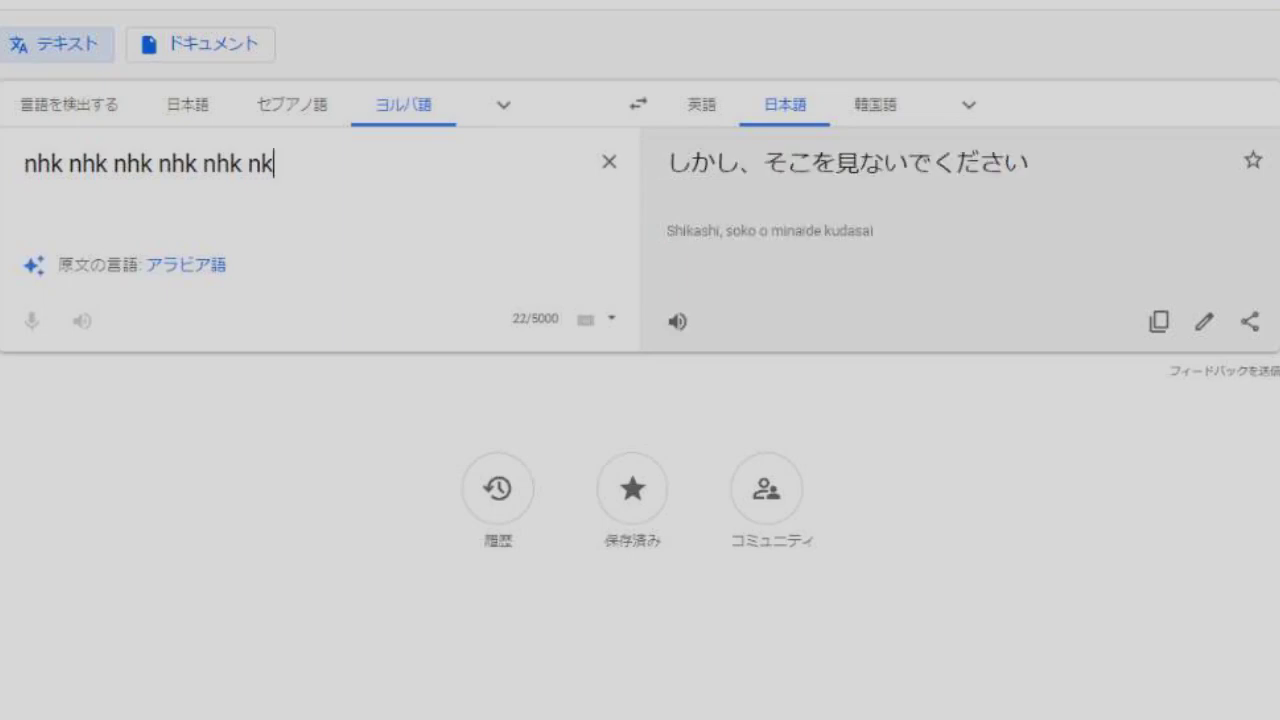
key(BackSpace)
text(h)
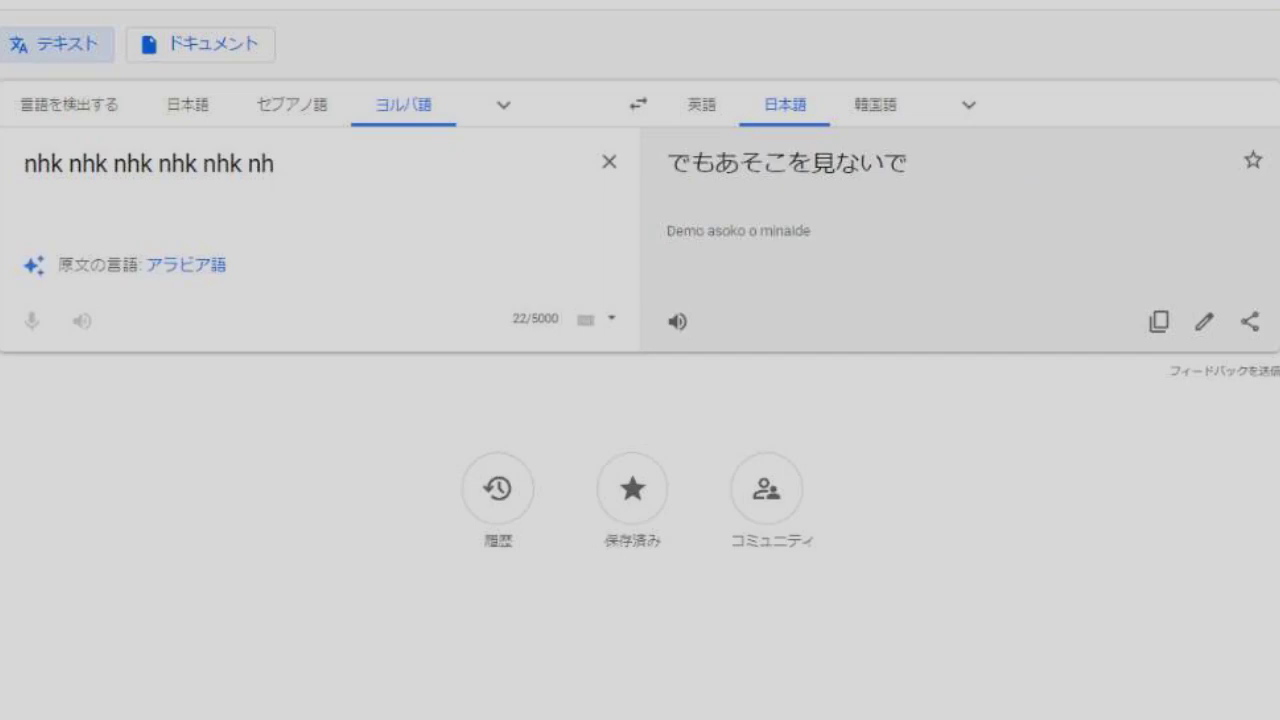
click(677, 321)
text(k)
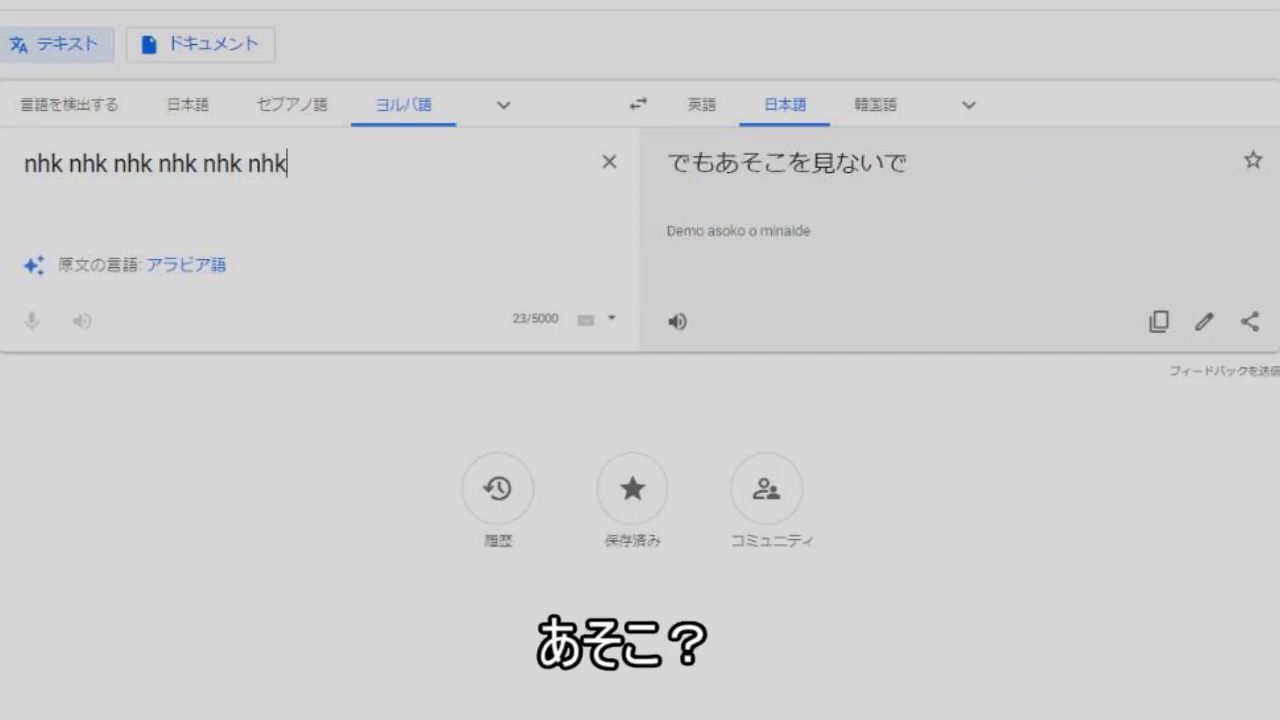
click(677, 321)
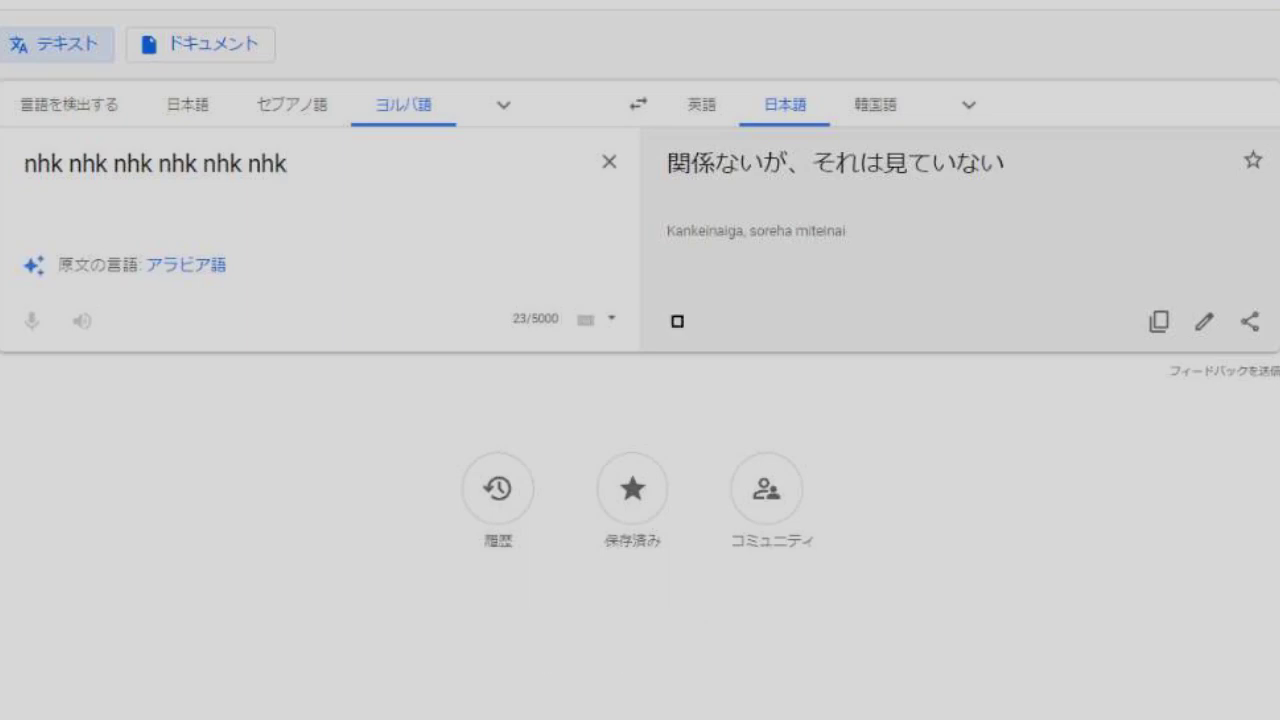
- Extend the source text to seven repetitions of "nhk"
text(nh)
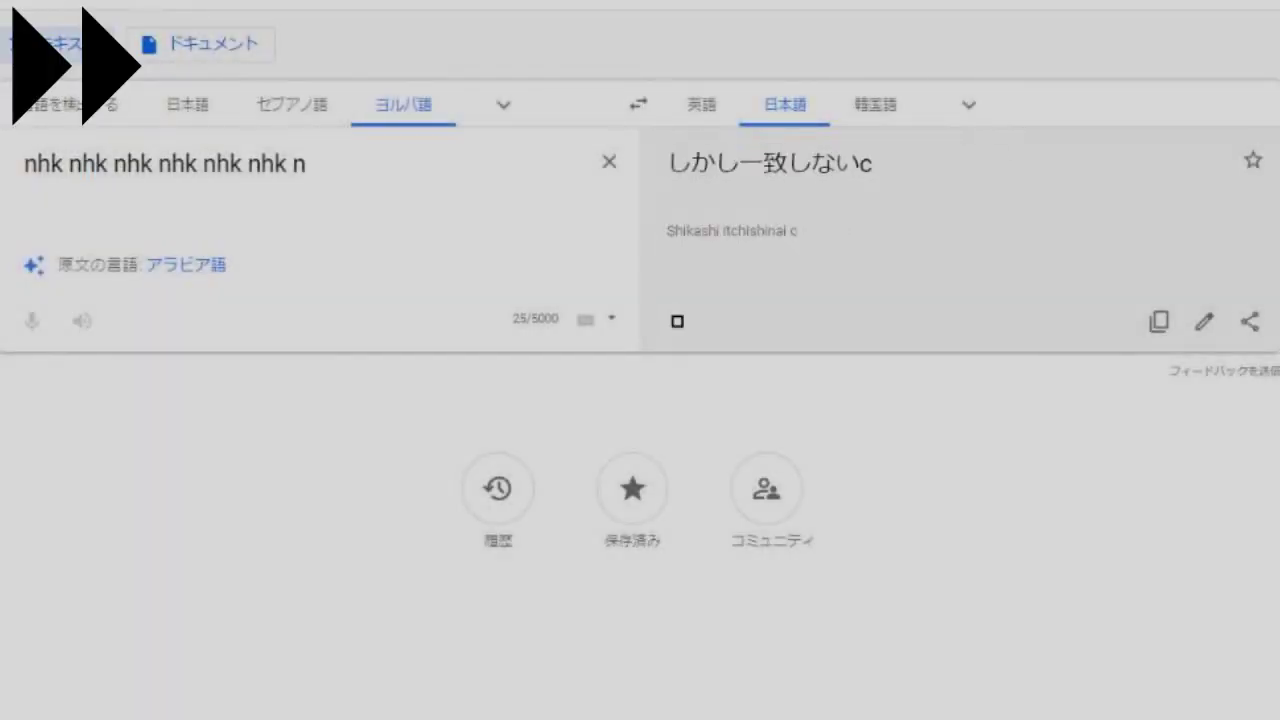
text(k)
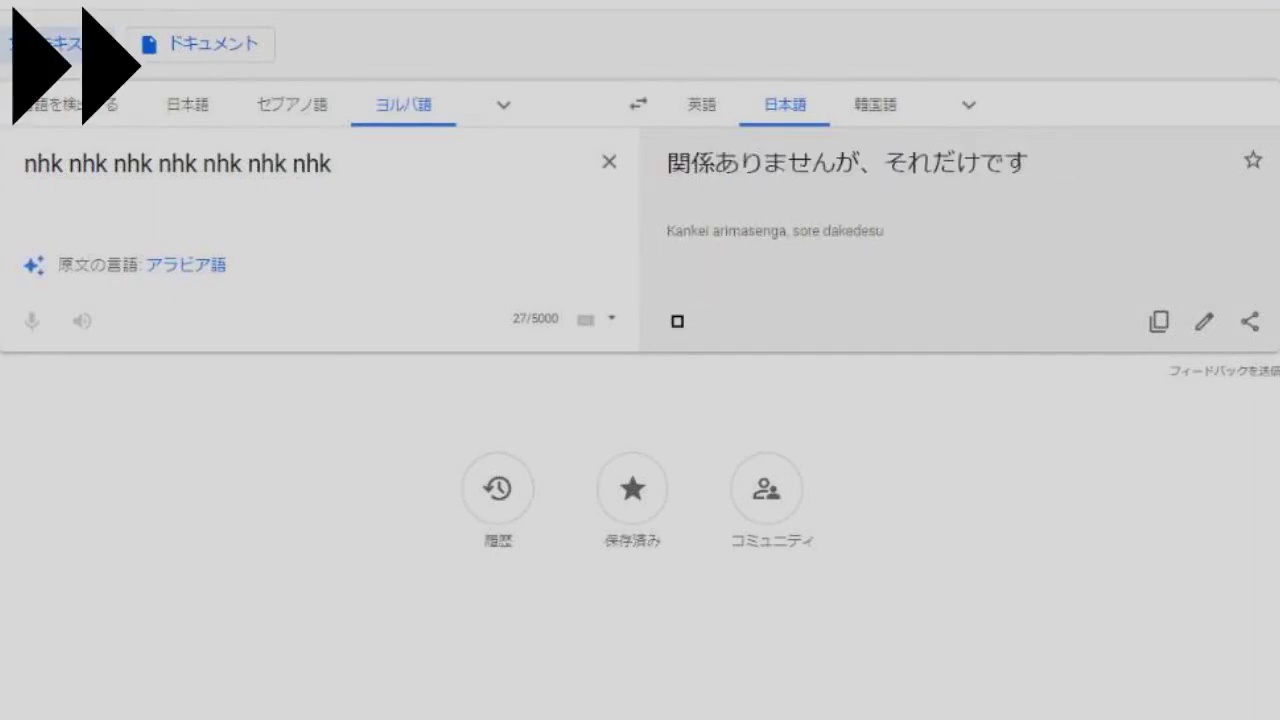
- Try adding "tbs" after the seventh "nhk" in the source text, and remove it again
text( tbs)
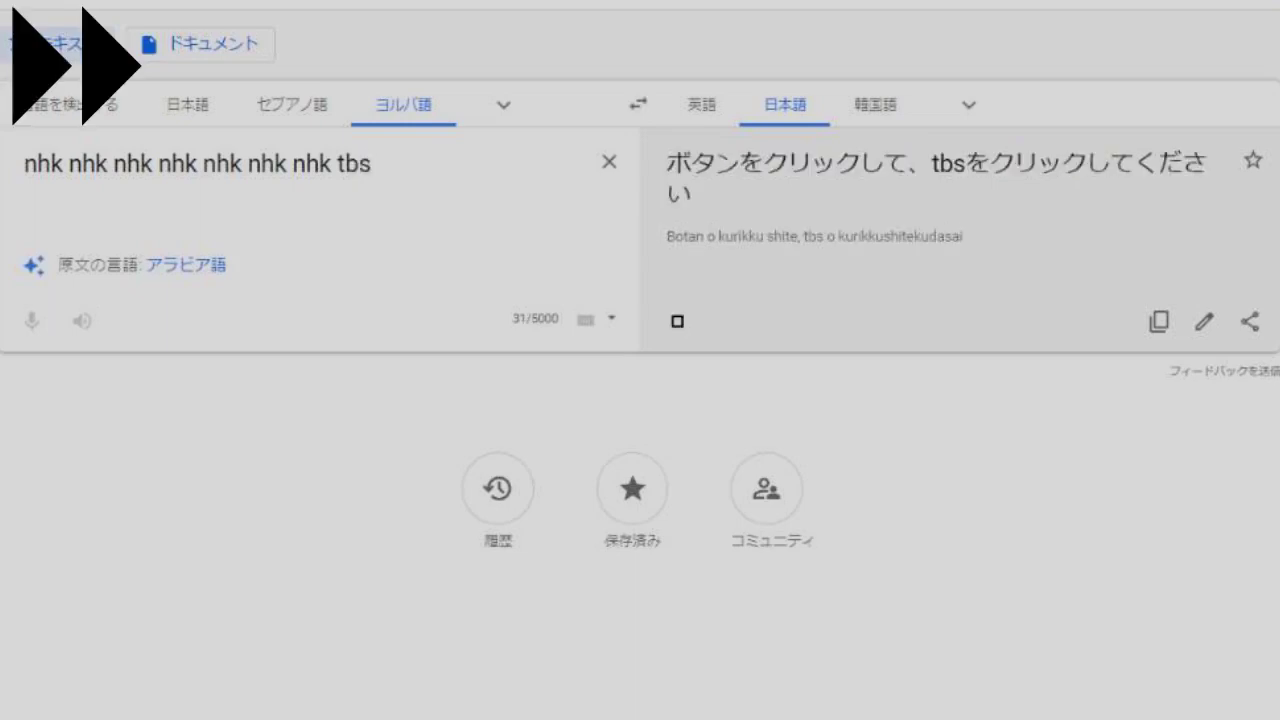
key(BackSpace)
key(BackSpace)
key(BackSpace)
- Keep appending "nhk" to the source text until it contains twelve space-separated repetitions
text(n)
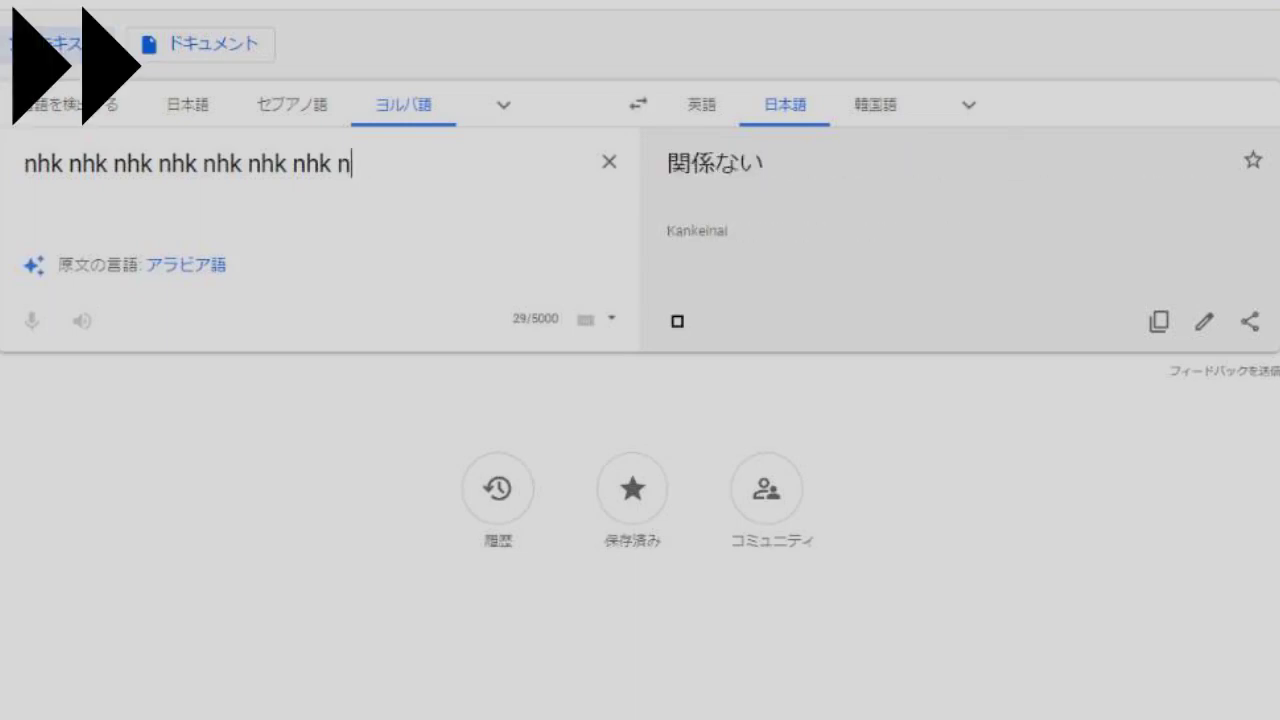
text(hk)
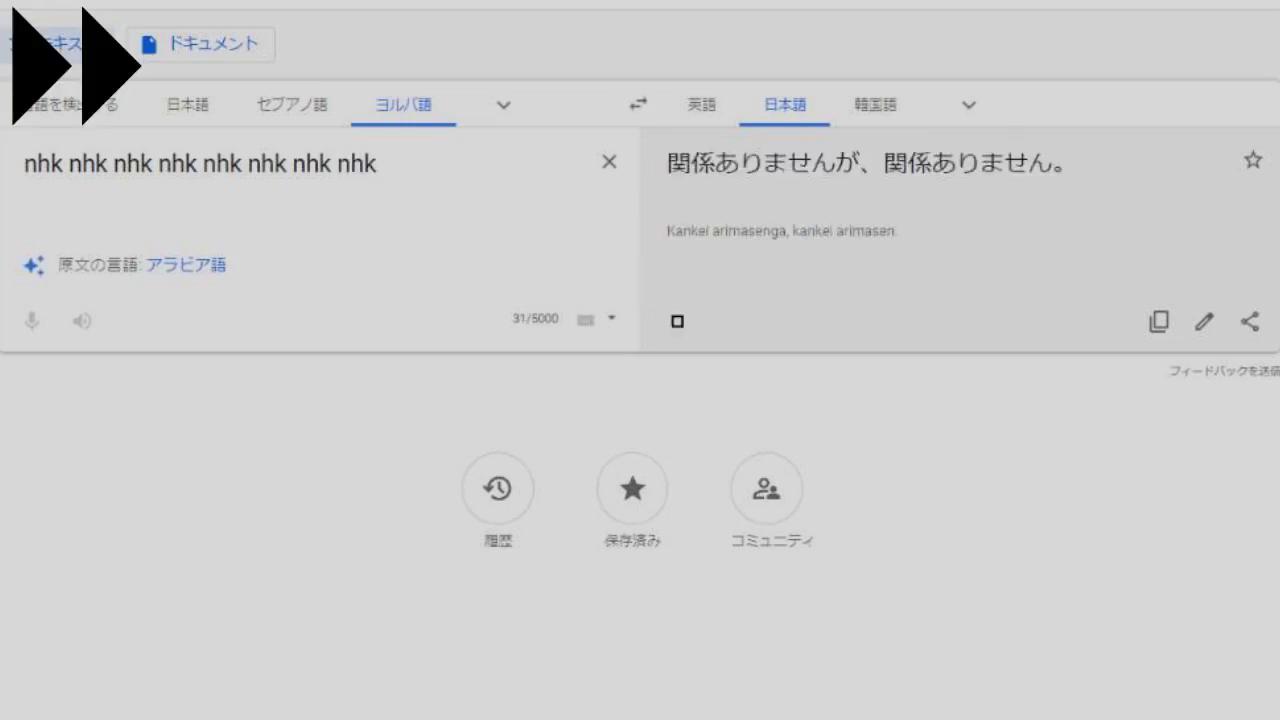
text( nhk)
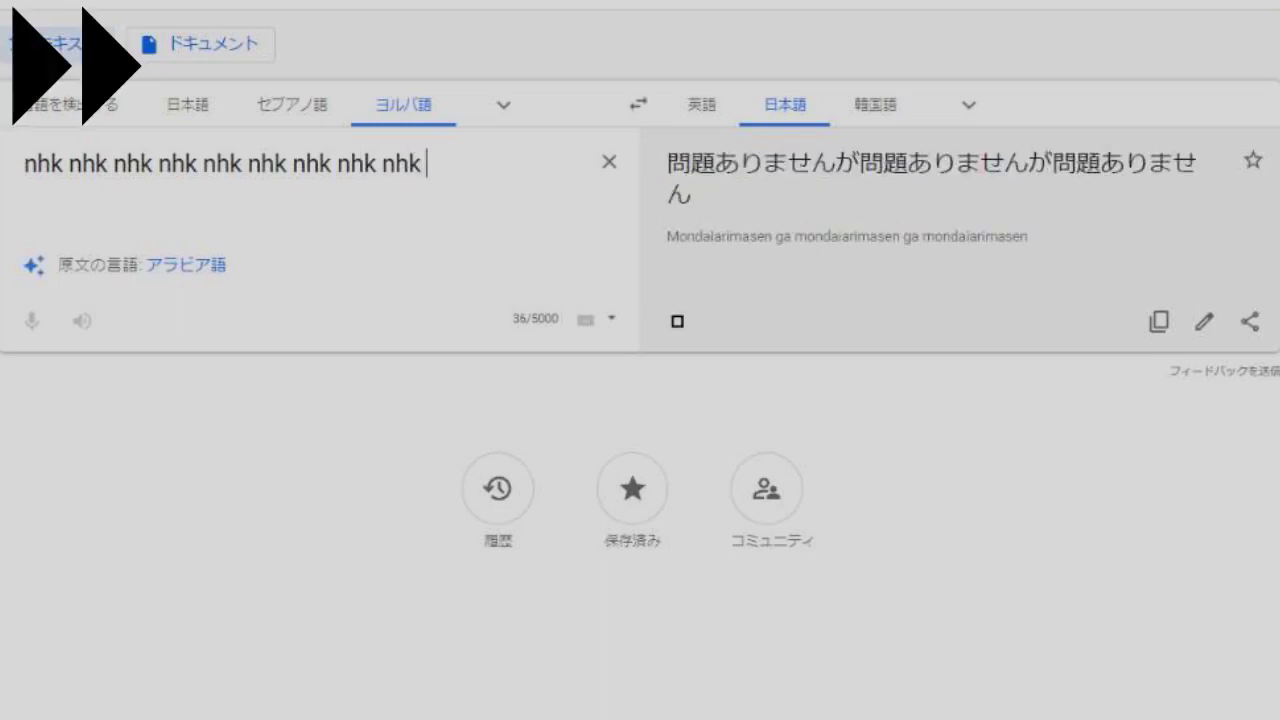
text( nhk nh)
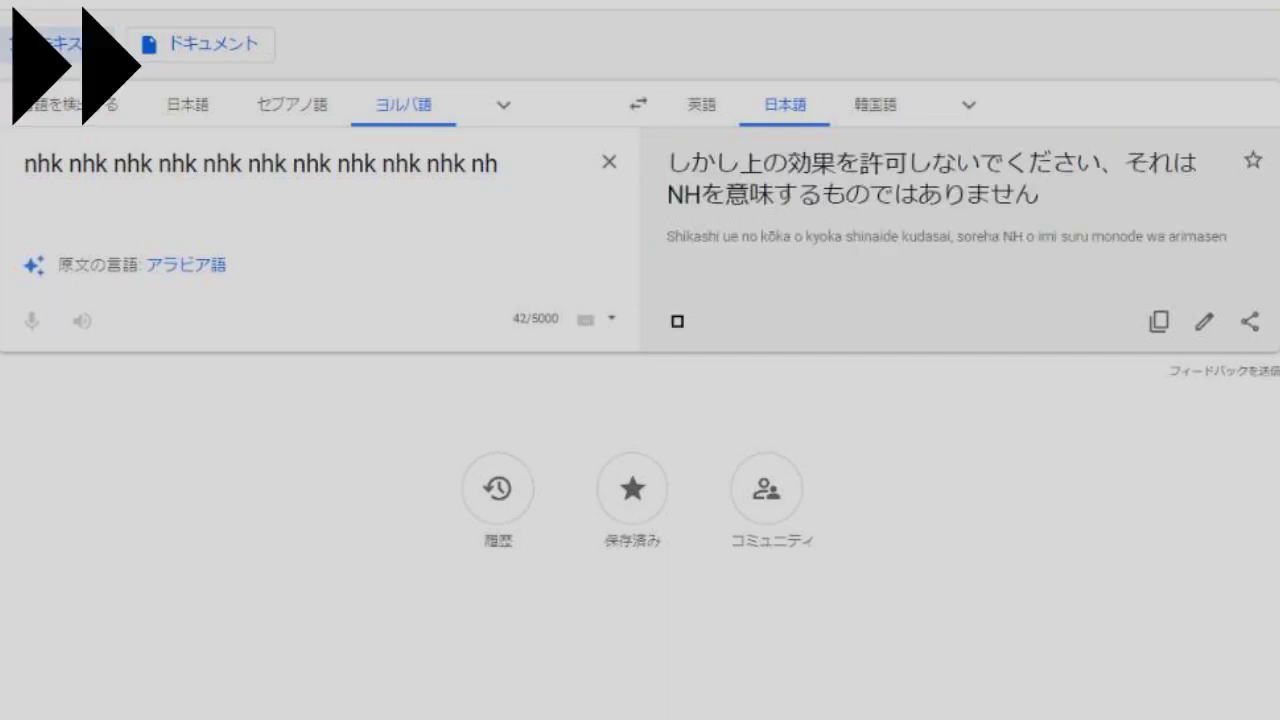
text(k nhk)
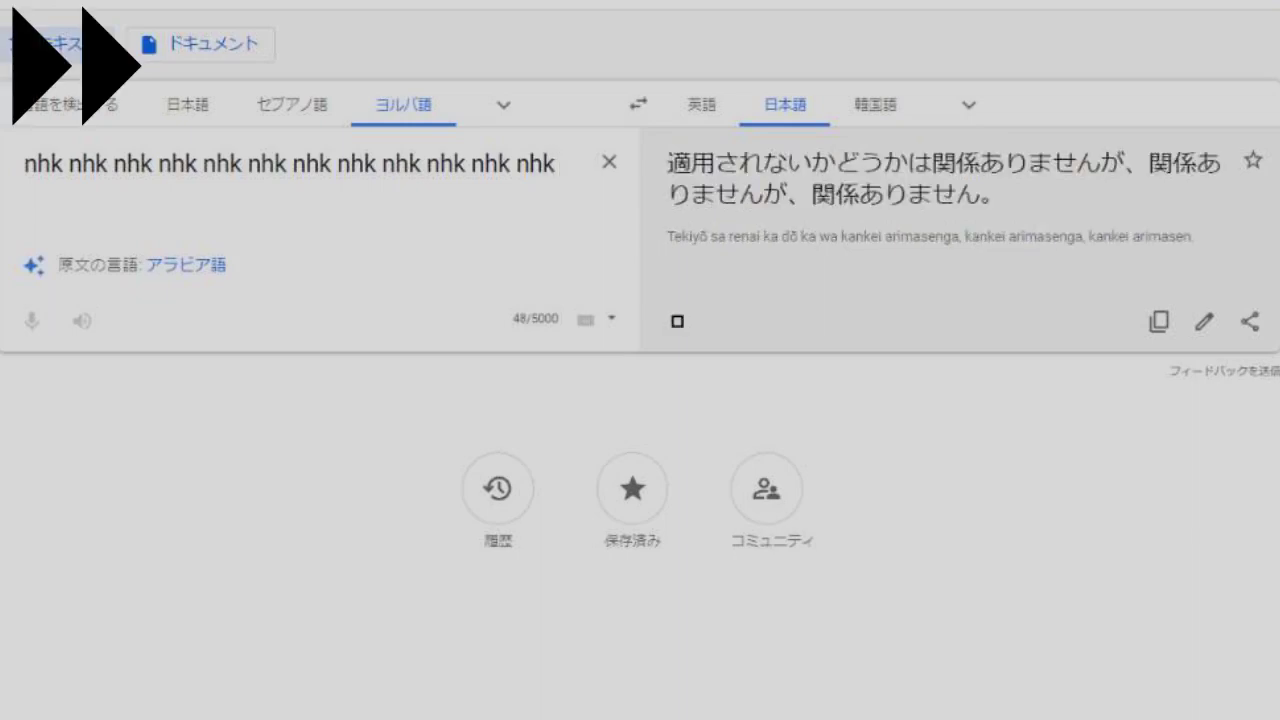
- Continue the source text with space-separated "nhk" up to 23 full repetitions, followed by "nh" of the next one
text( nhk)
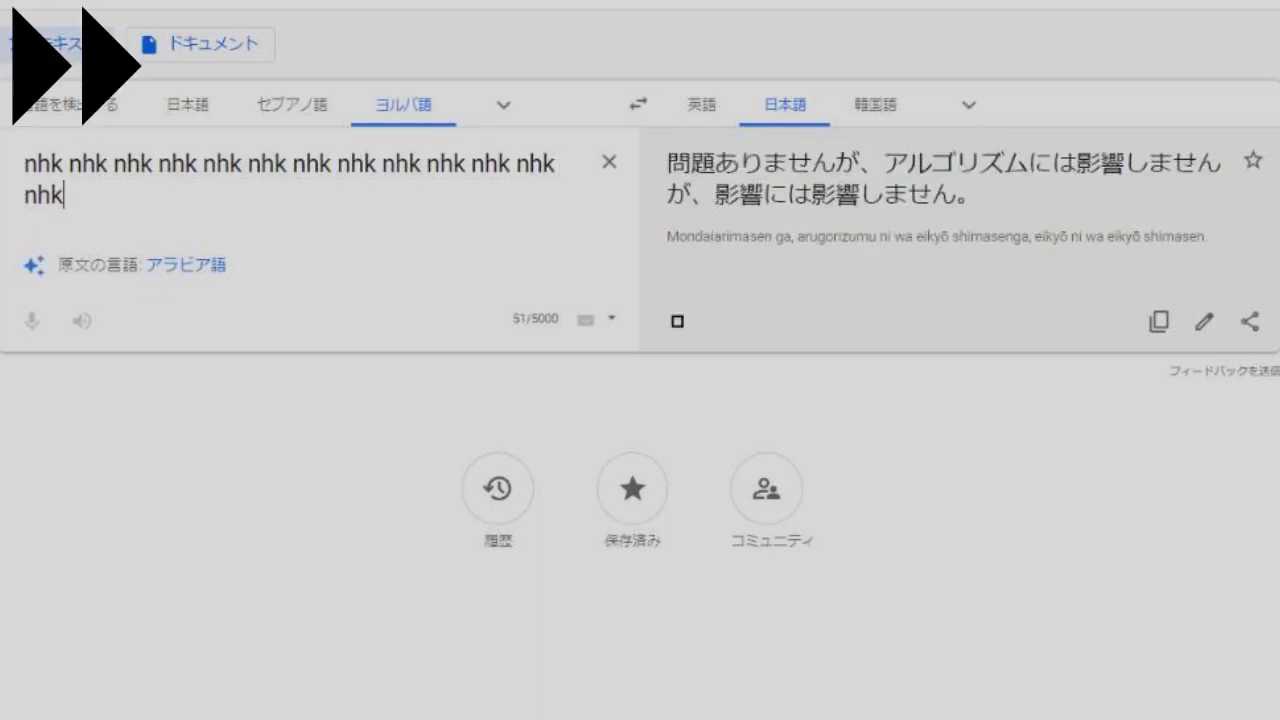
text( nh)
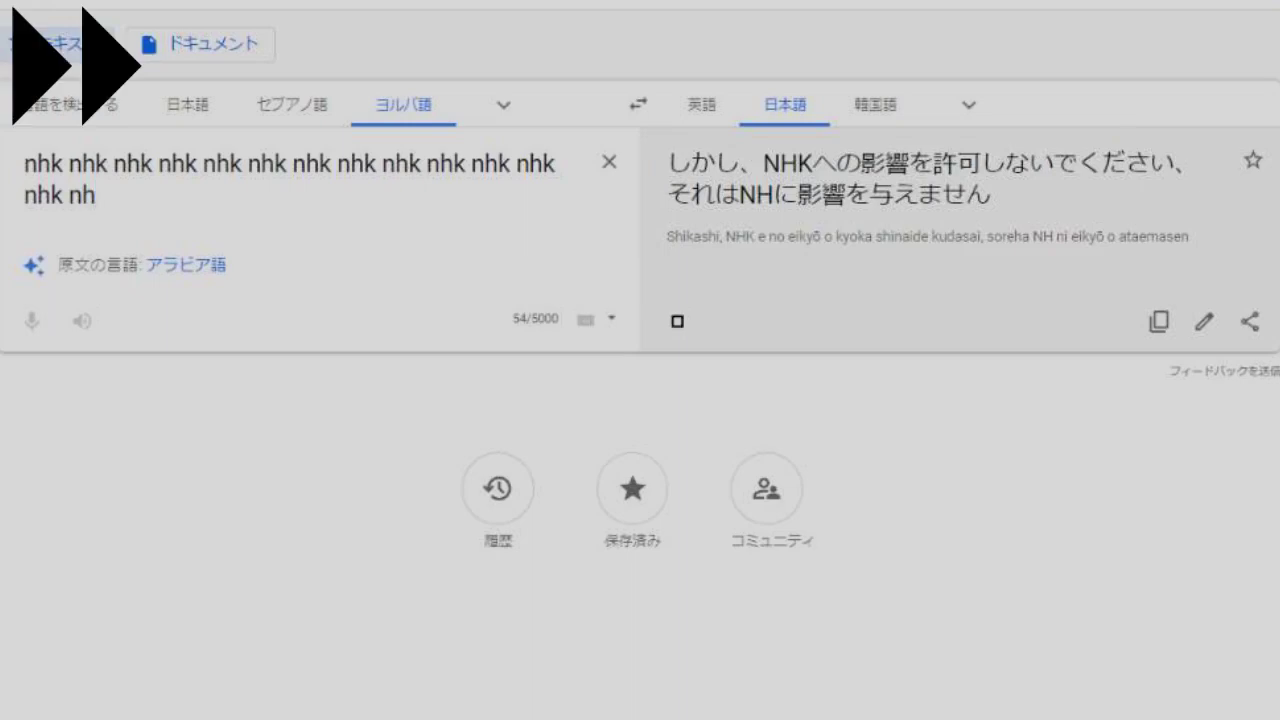
text(k nhk nhk)
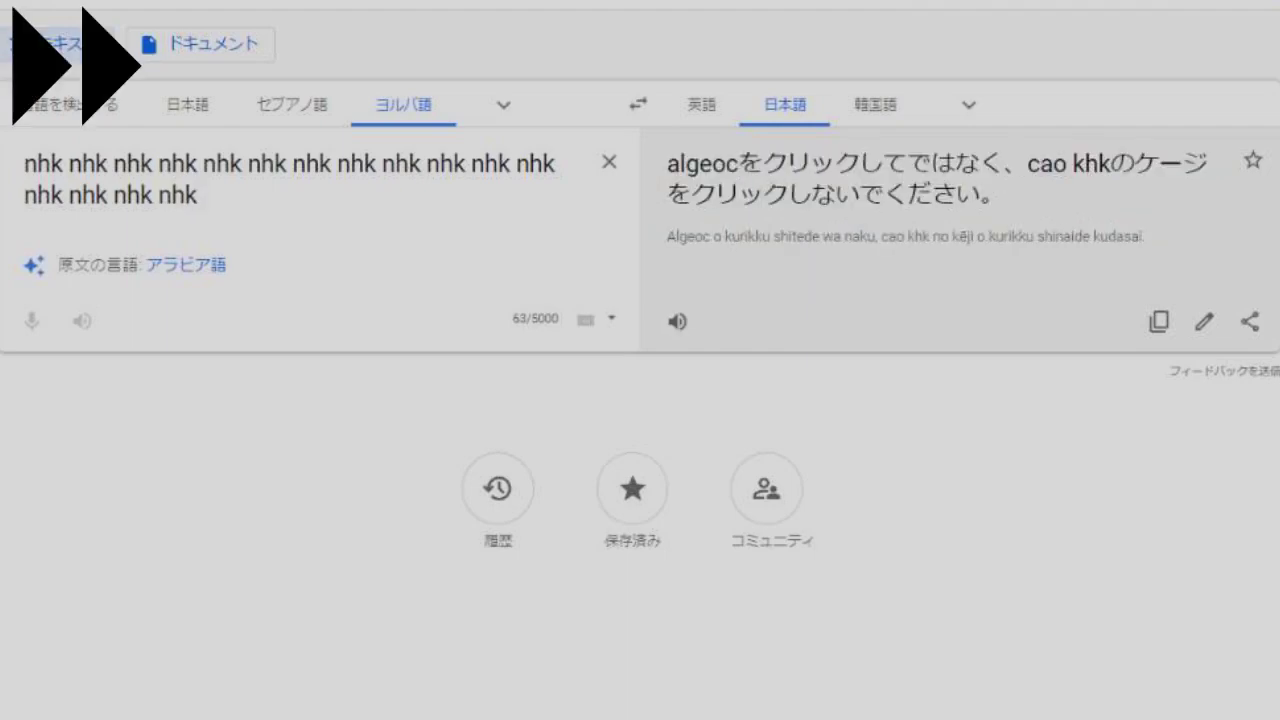
text( nhk nhk nh)
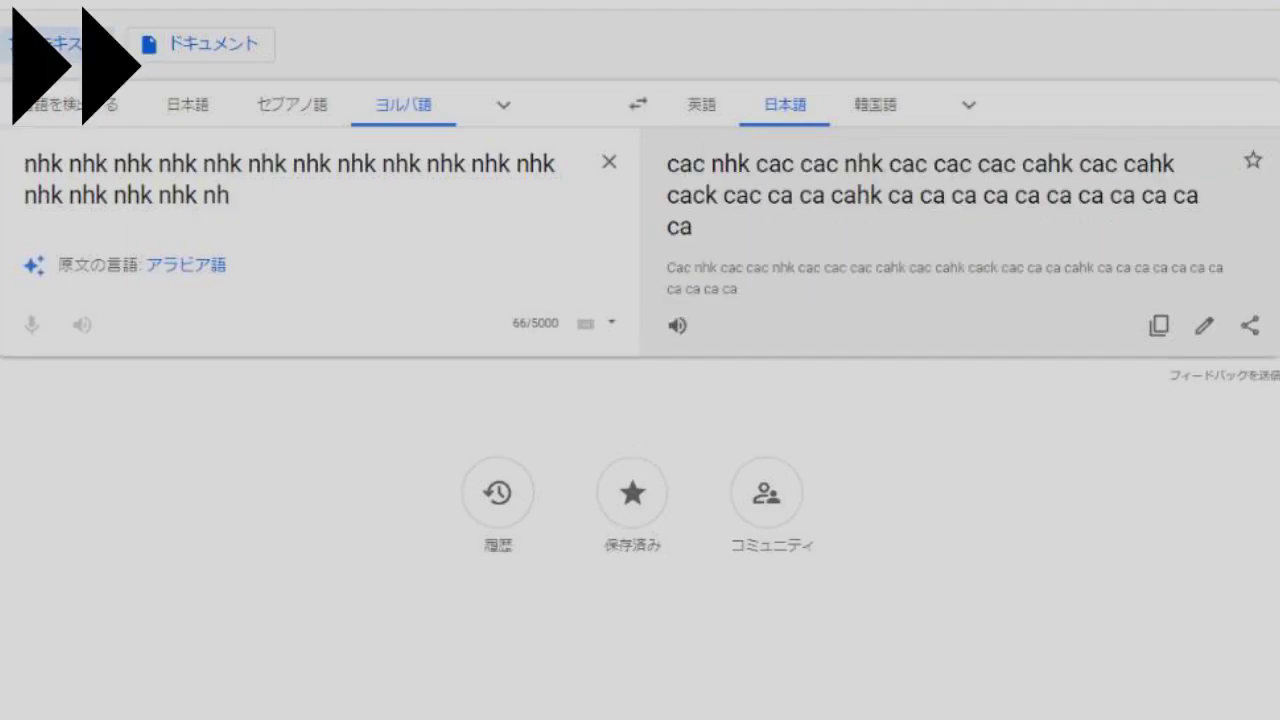
text(k nhk nhk nh)
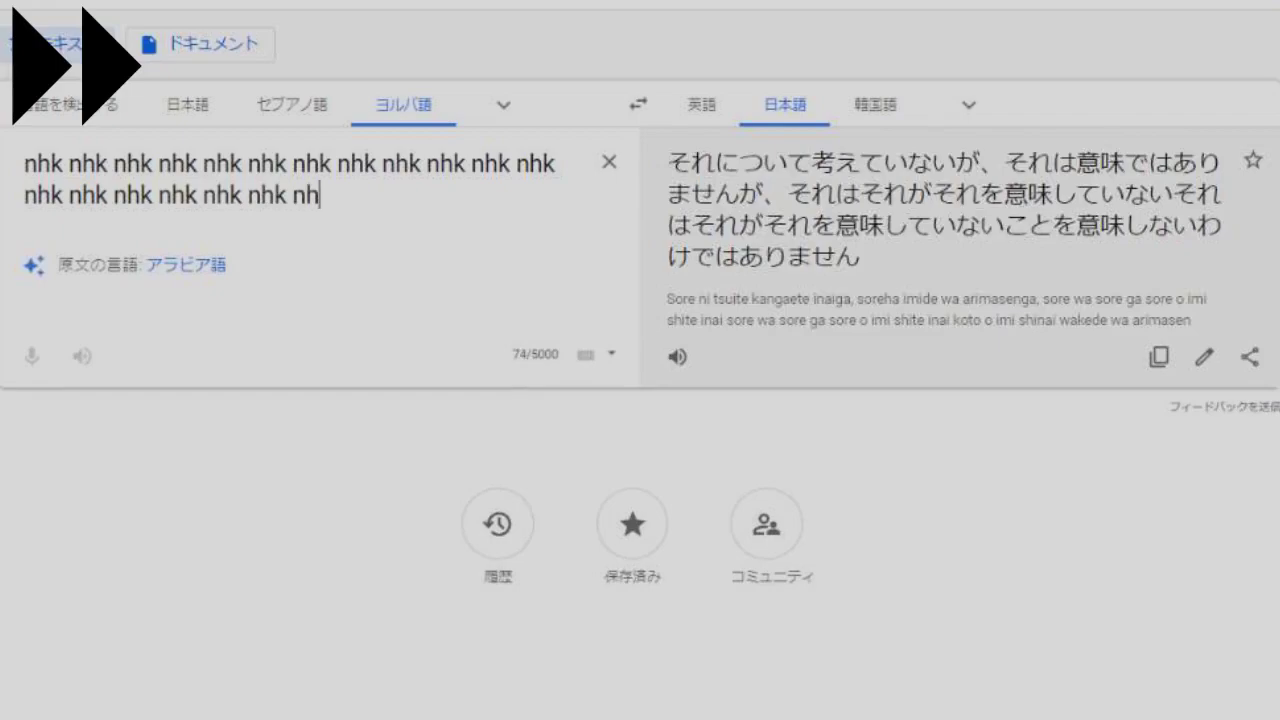
text(k nhk nhk nhk)
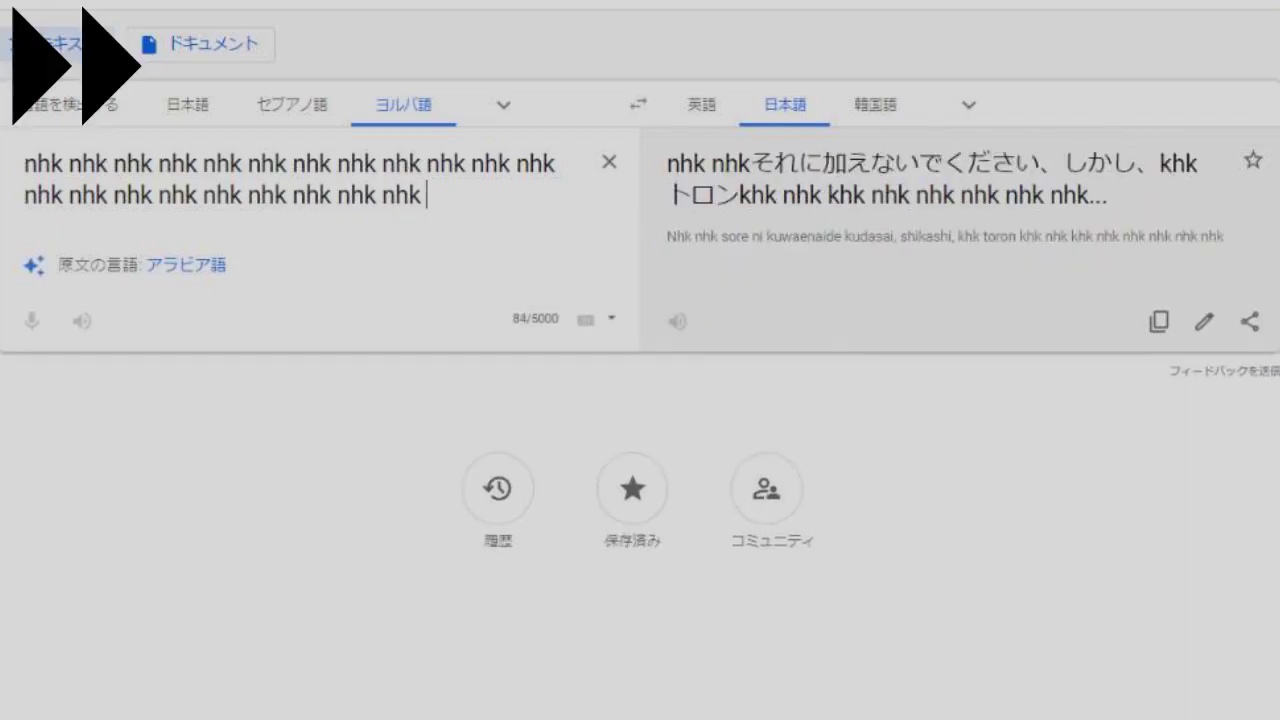
text( nhk nhk nh)
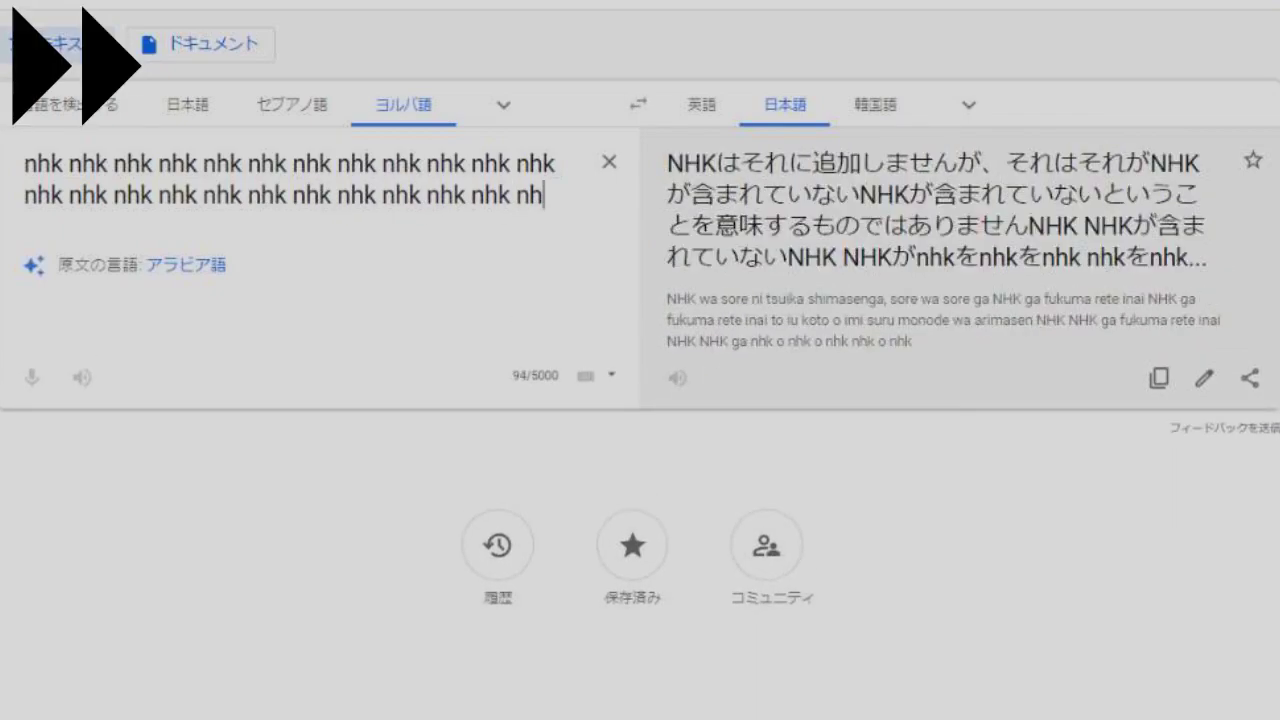